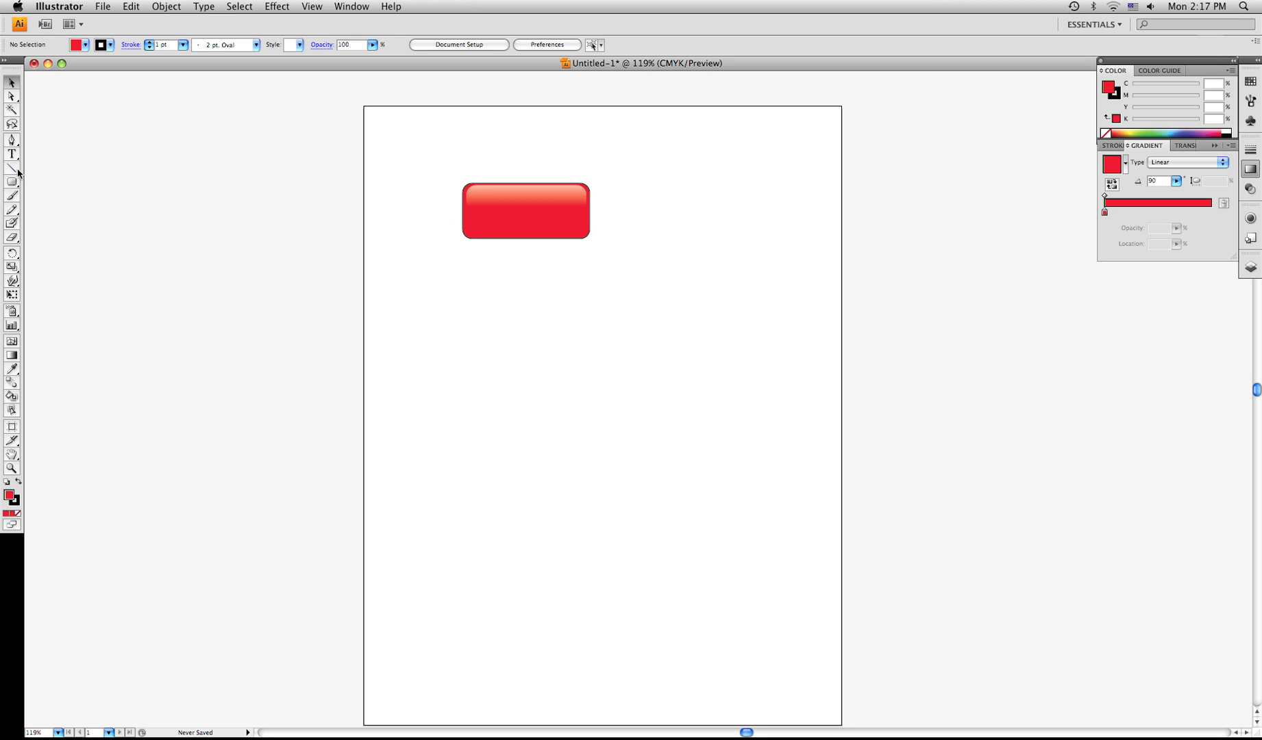
pyautogui.moveTo(12, 181); pyautogui.dragTo(51, 197)
pyautogui.click(60, 8)
pyautogui.moveTo(102, 6)
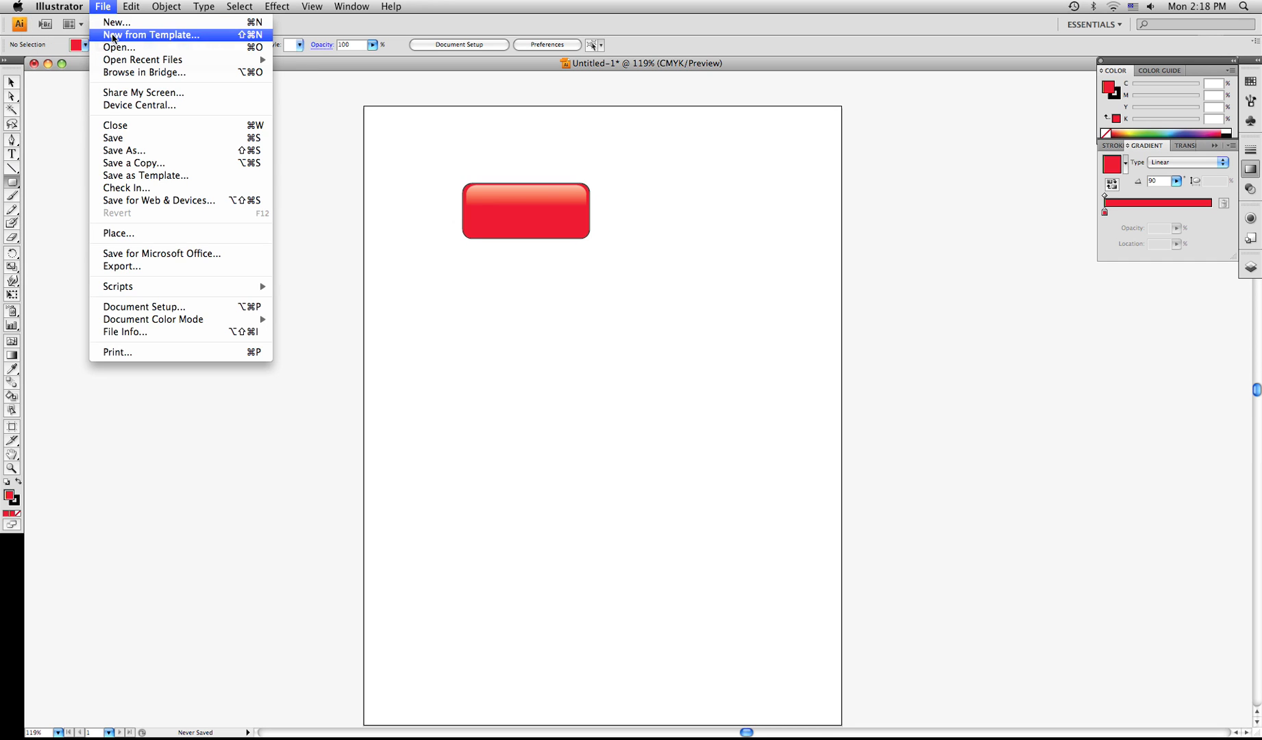
pyautogui.click(344, 31)
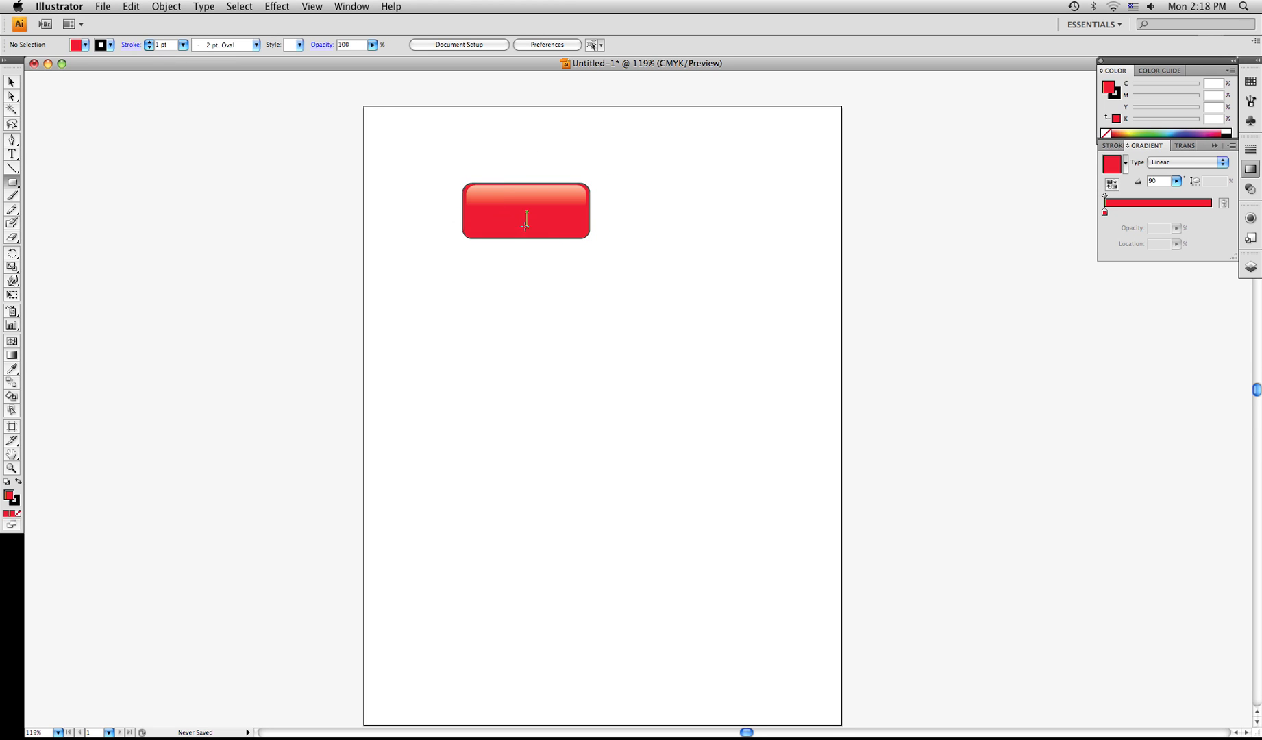
# Scale the whole red glossy button down to roughly two thirds of its size, keeping its upper-left corner in place.
pyautogui.press('v')
pyautogui.moveTo(431, 160); pyautogui.dragTo(631, 279)
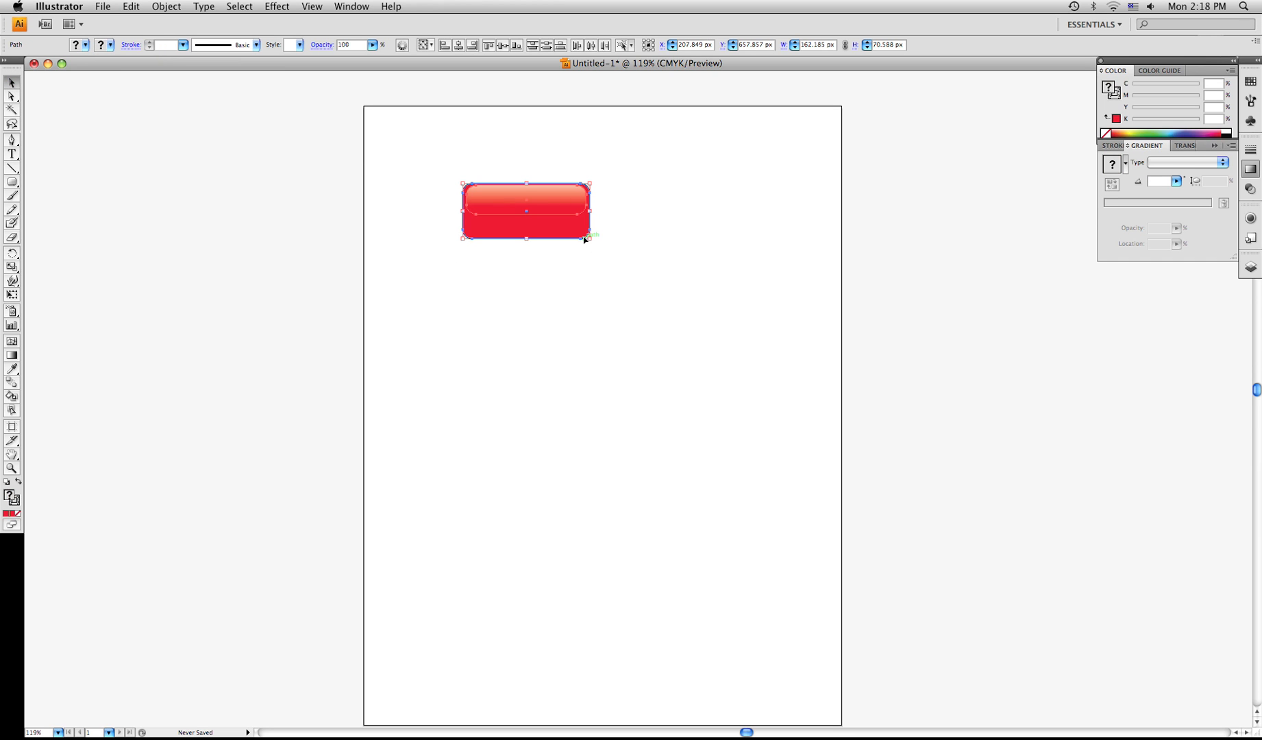
pyautogui.moveTo(589, 239); pyautogui.dragTo(545, 220)
pyautogui.click(573, 220)
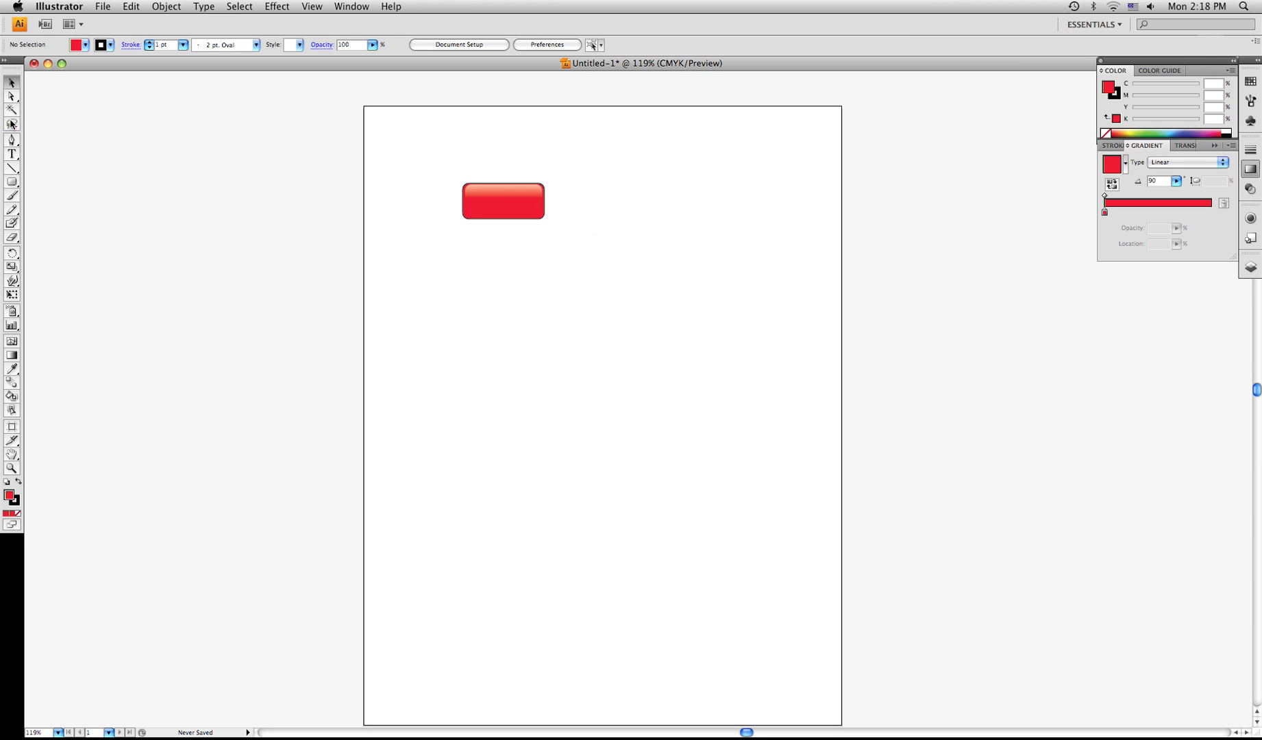
# Draw a rounded rectangle about 171 by 83 px below the red button and fill it with the medium blue swatch.
pyautogui.click(13, 183)
pyautogui.moveTo(15, 184); pyautogui.dragTo(38, 198)
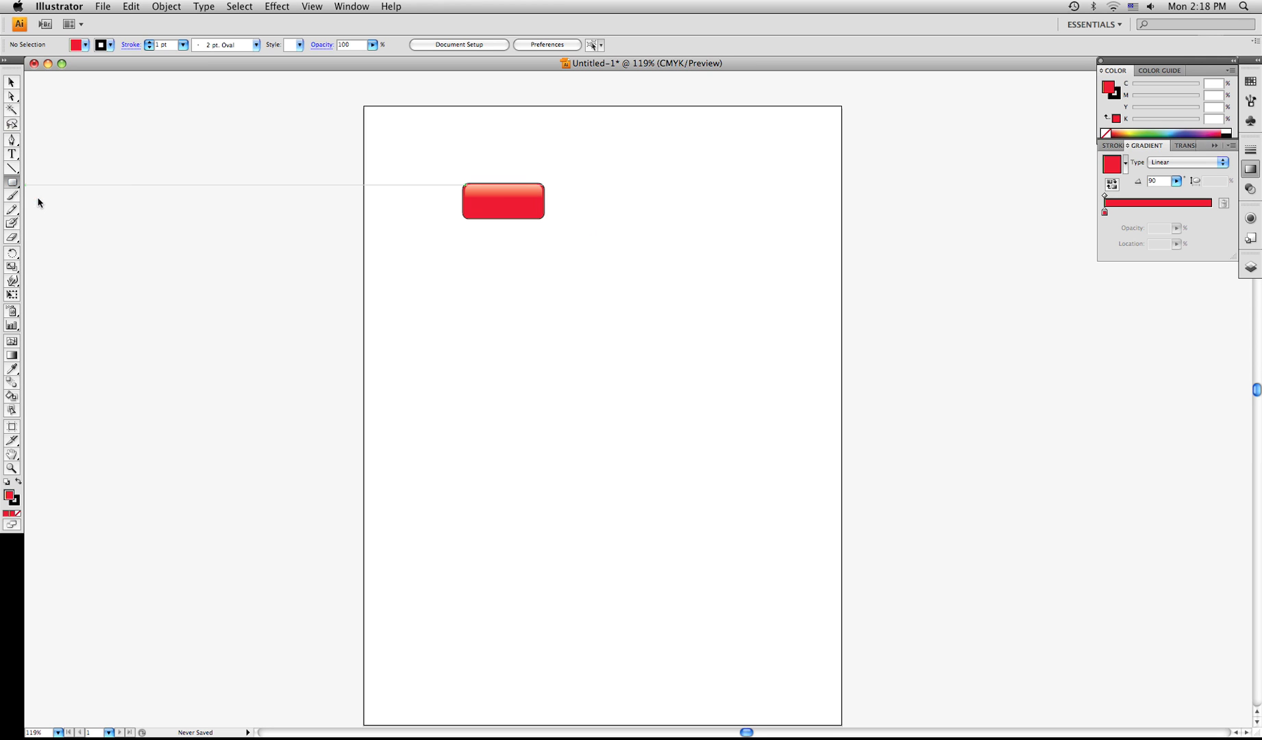
pyautogui.click(85, 45)
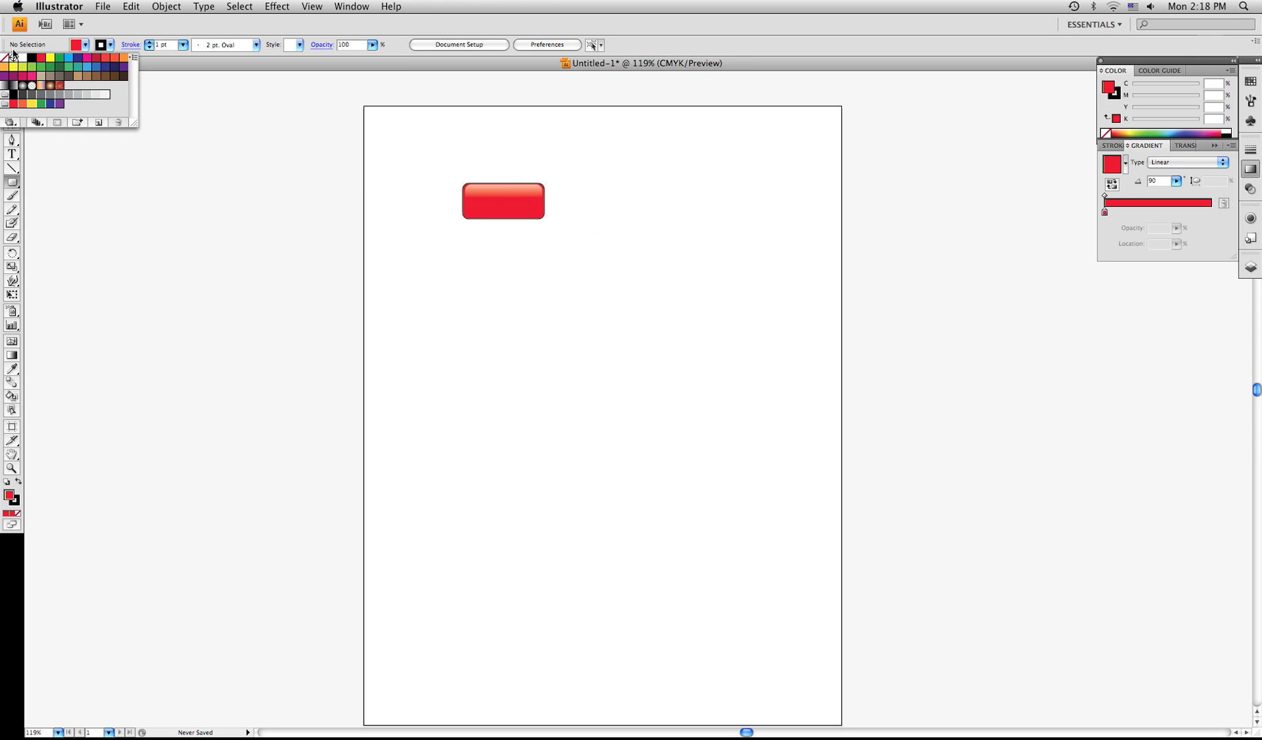
pyautogui.click(23, 59)
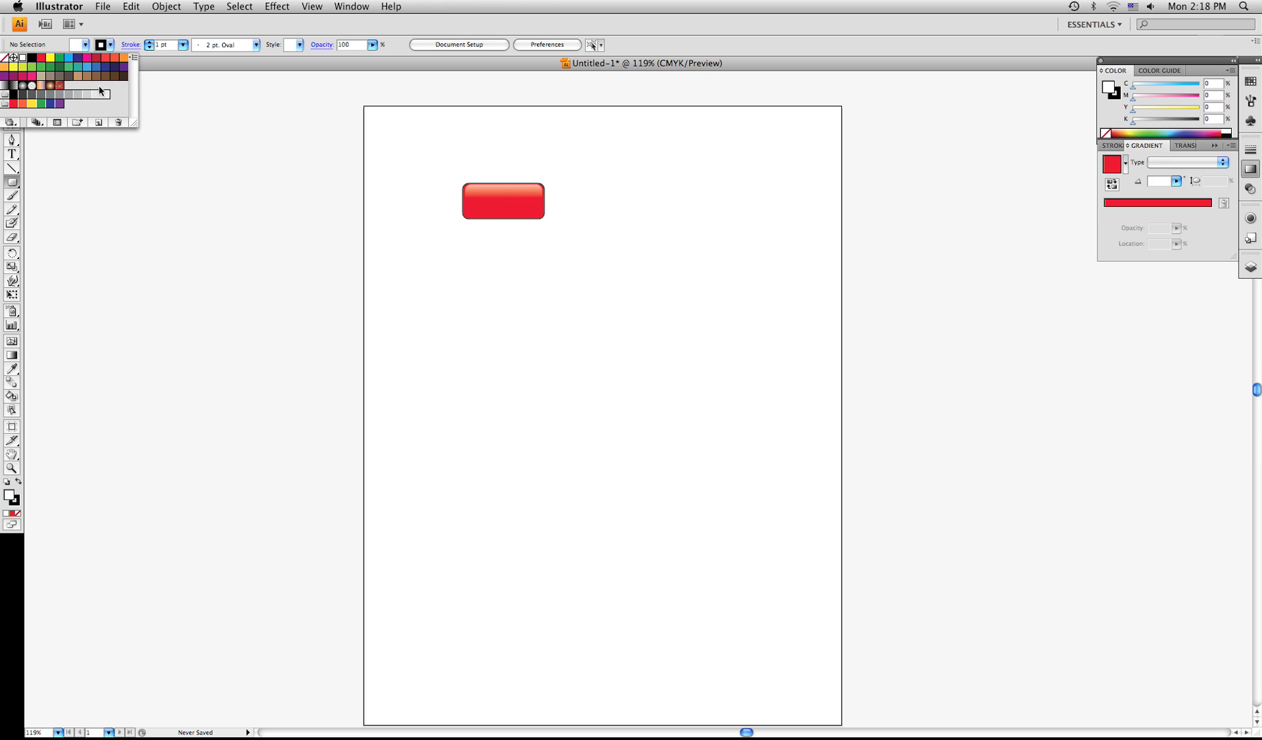
pyautogui.moveTo(493, 266); pyautogui.dragTo(627, 330)
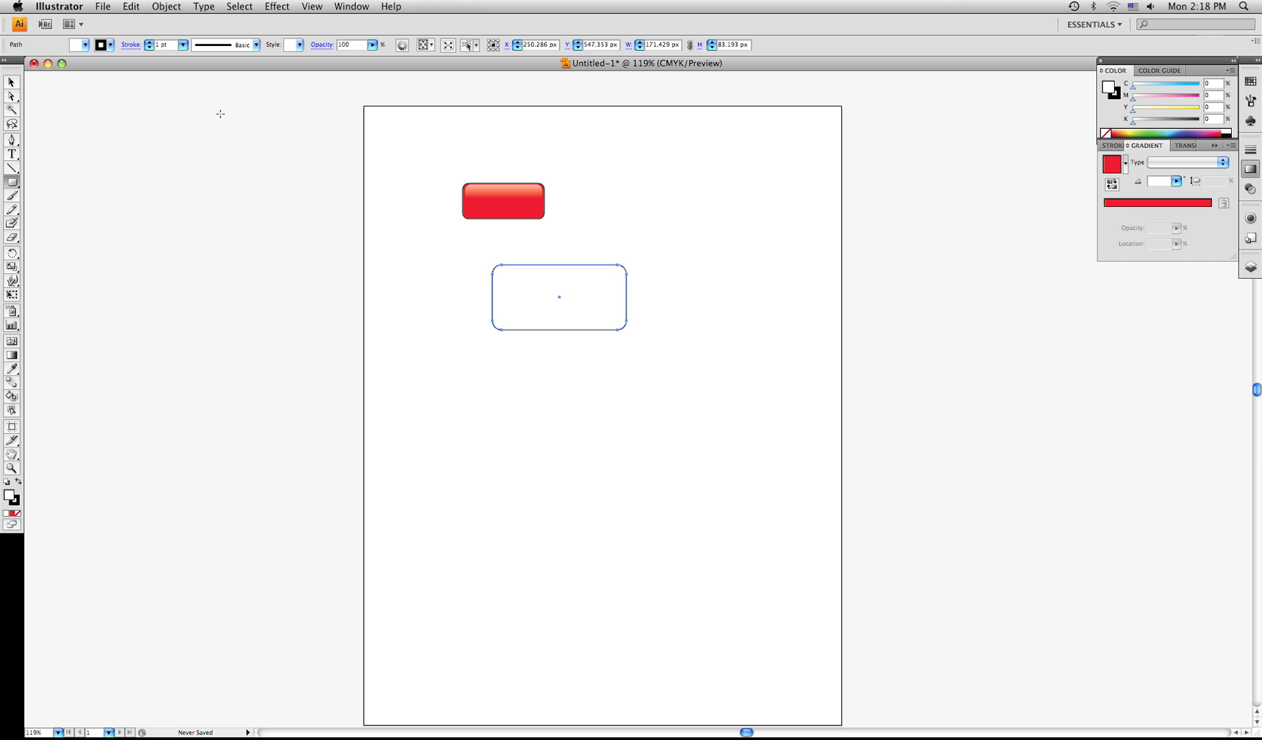
pyautogui.click(85, 45)
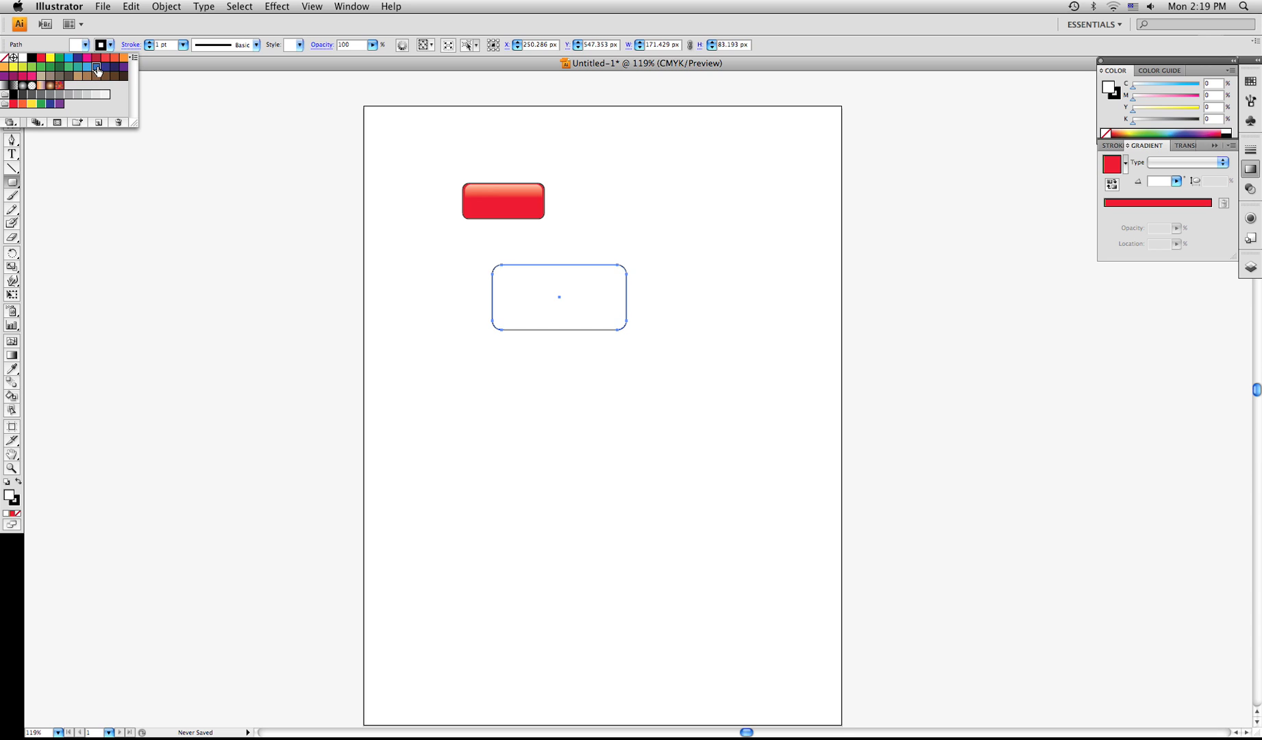
pyautogui.click(96, 67)
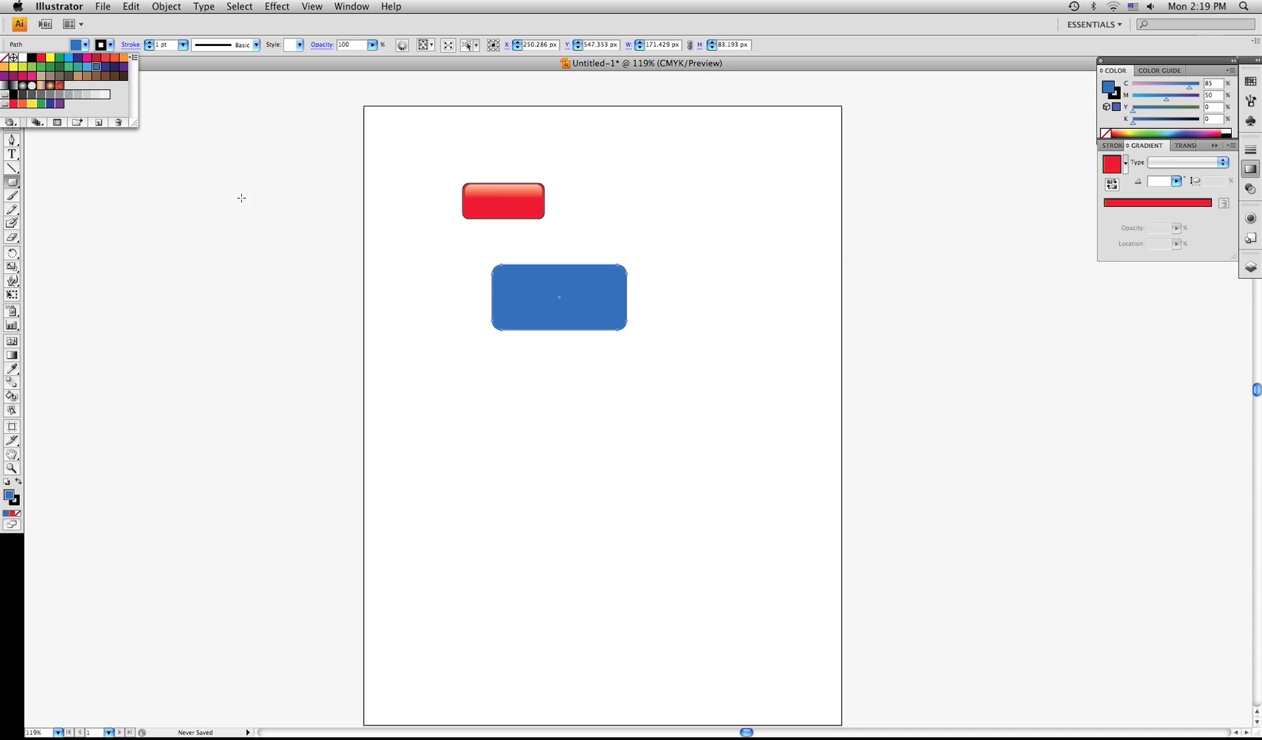
# Draw a rounded rectangle about 159 by 35 px inside the blue shape's upper half and nudge it up 3 px.
pyautogui.click(15, 180)
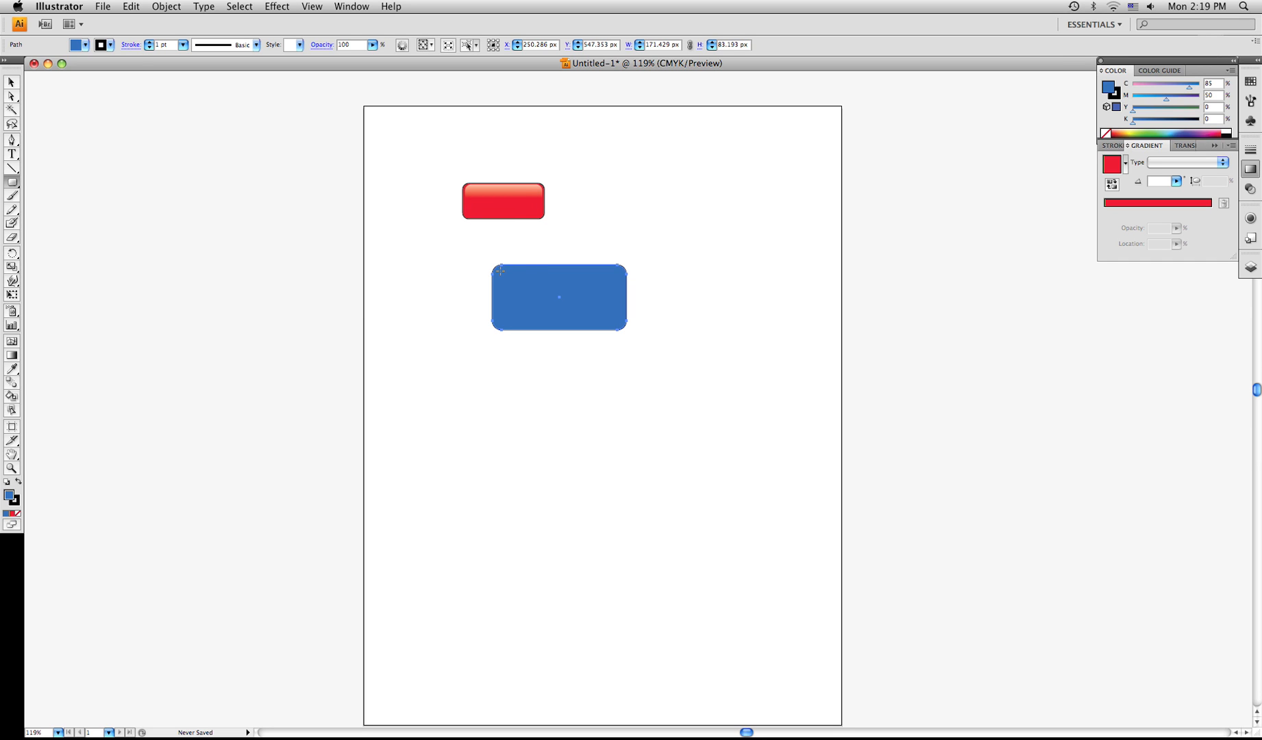
pyautogui.moveTo(499, 272); pyautogui.dragTo(622, 298)
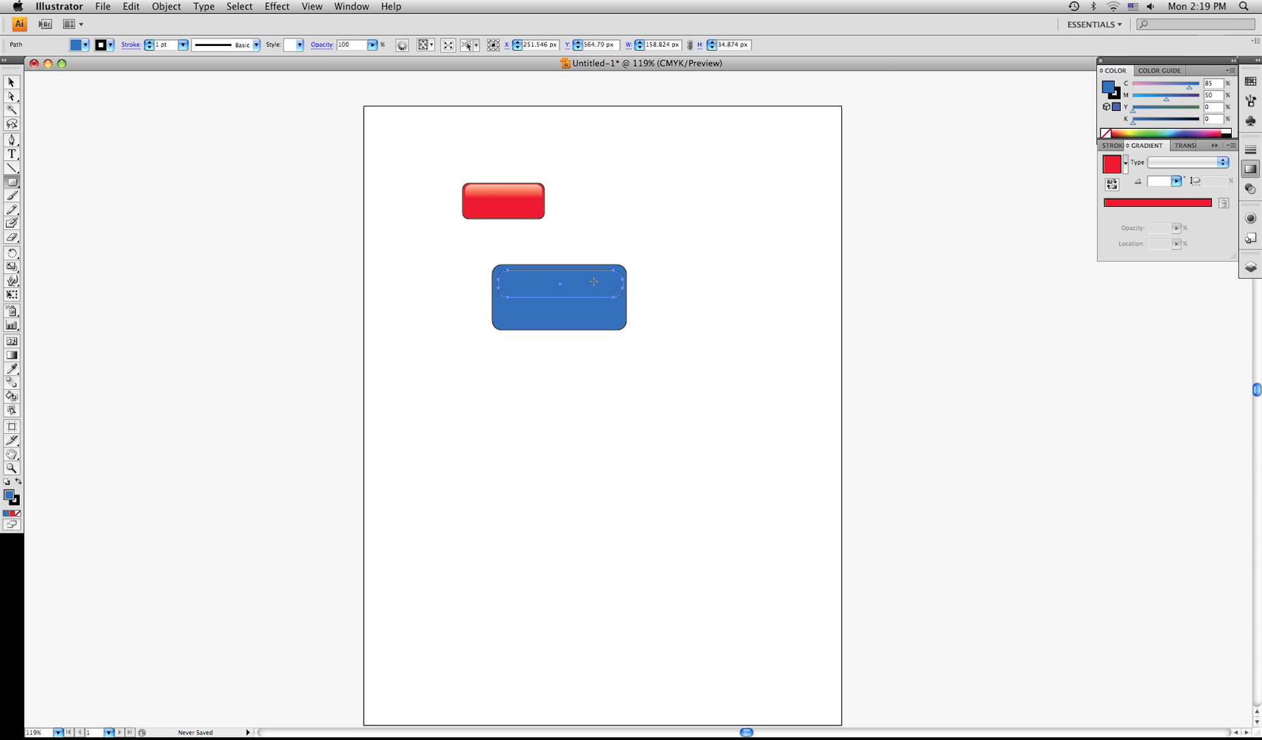
pyautogui.press('Up')
pyautogui.press('Up')
pyautogui.click(11, 83)
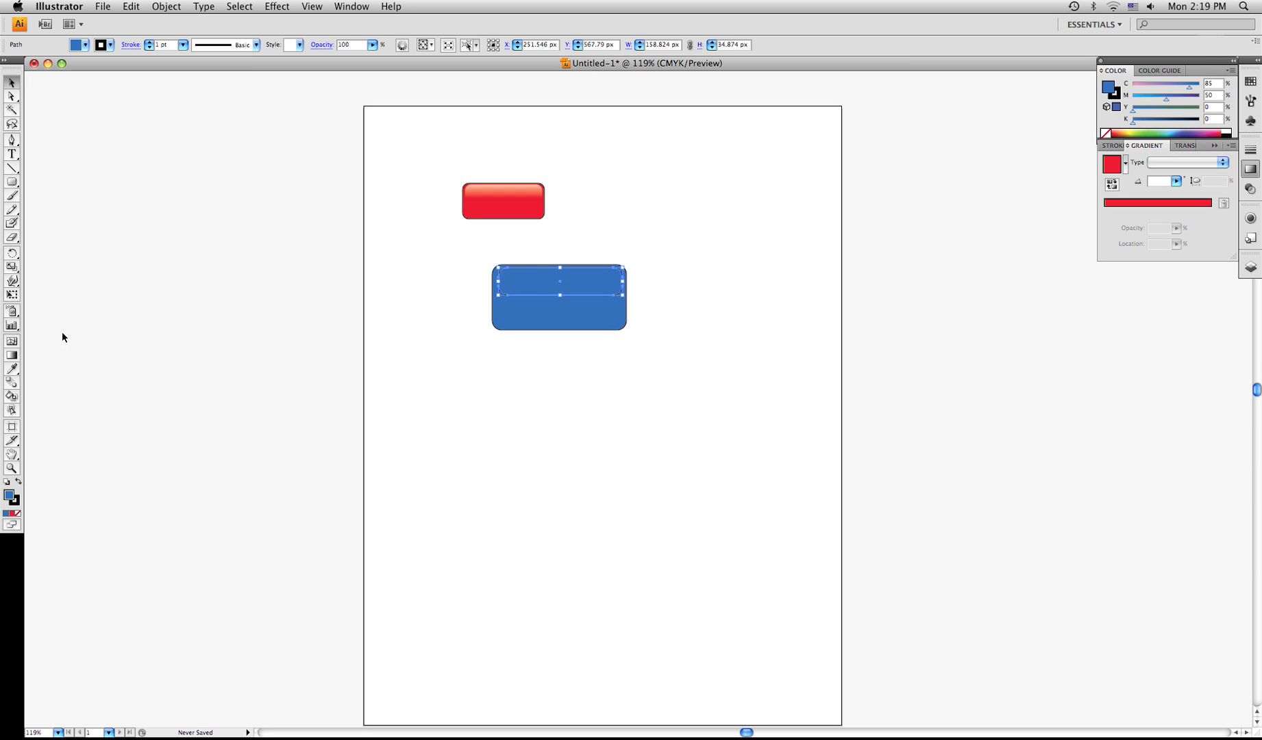
# Apply a linear gradient fill to the smaller inner rounded rectangle.
pyautogui.click(11, 357)
pyautogui.moveTo(560, 268); pyautogui.dragTo(560, 295)
pyautogui.moveTo(561, 296); pyautogui.dragTo(560, 295)
pyautogui.click(1139, 203)
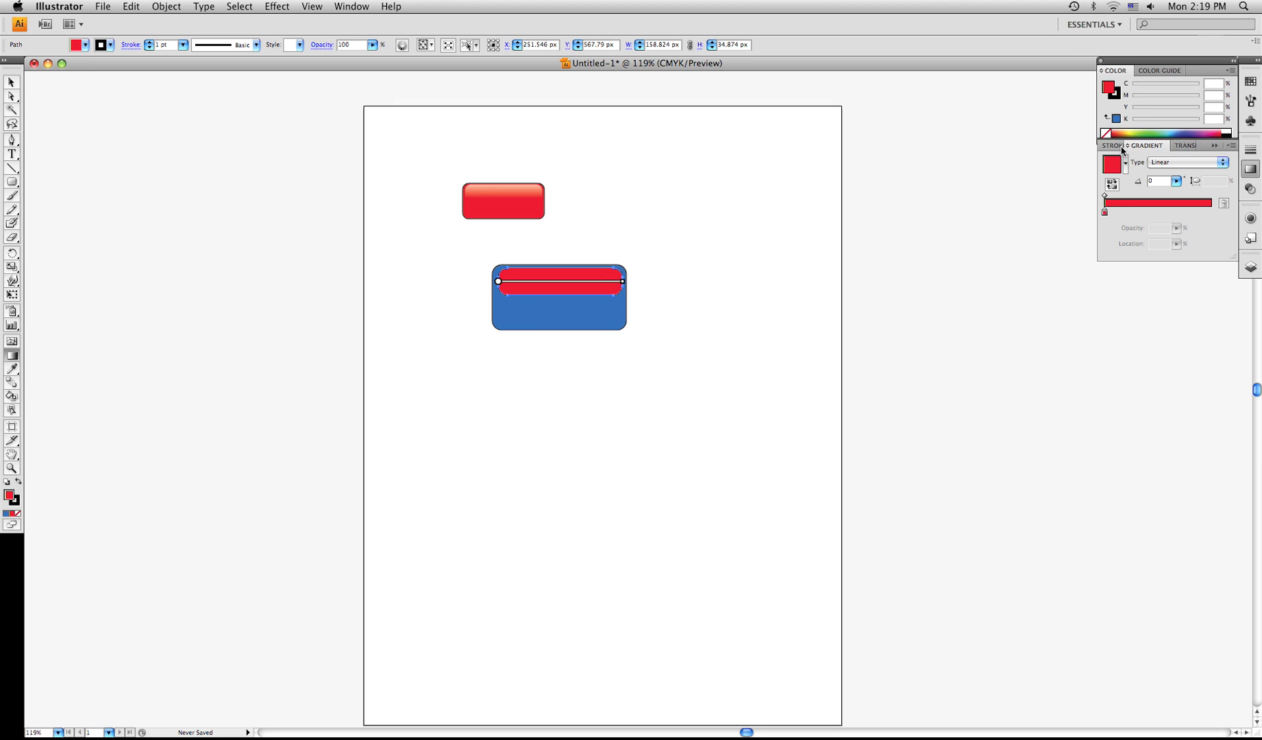
# Detach the Color panel so it floats above the open Gradient panel, keeping both visible together.
pyautogui.click(1215, 146)
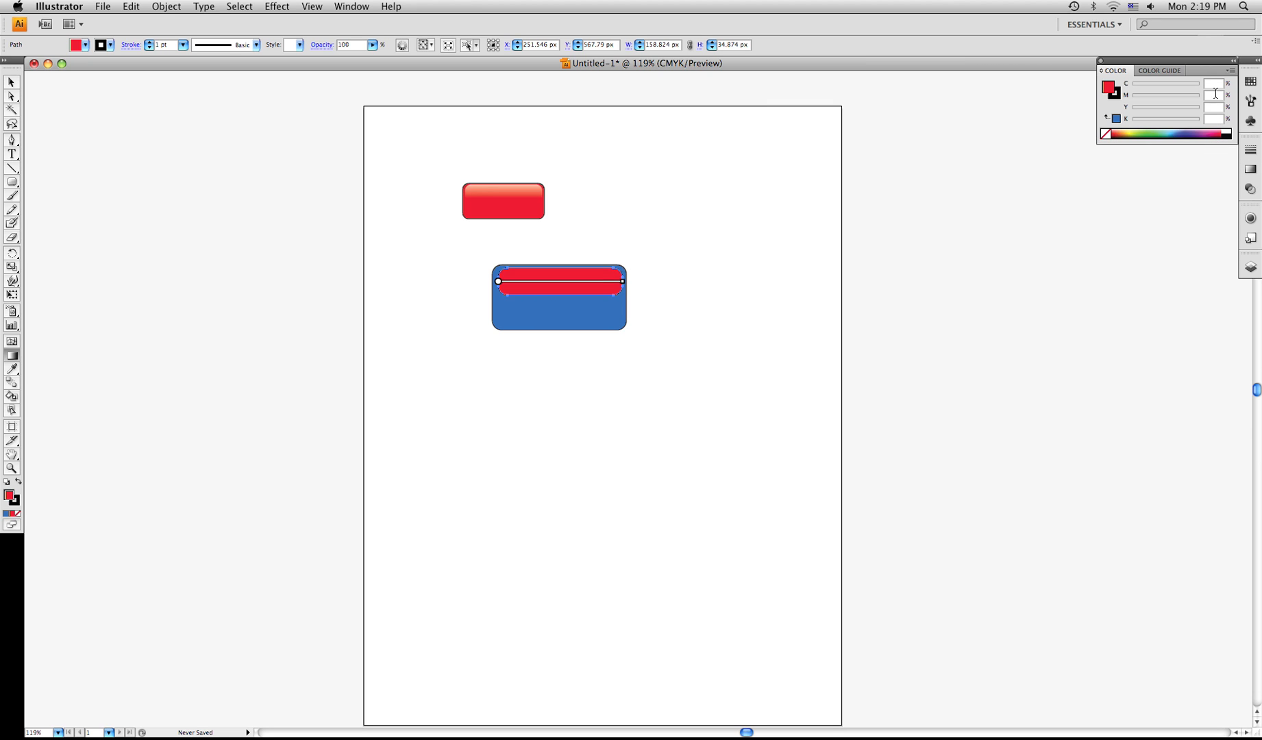
pyautogui.click(1233, 62)
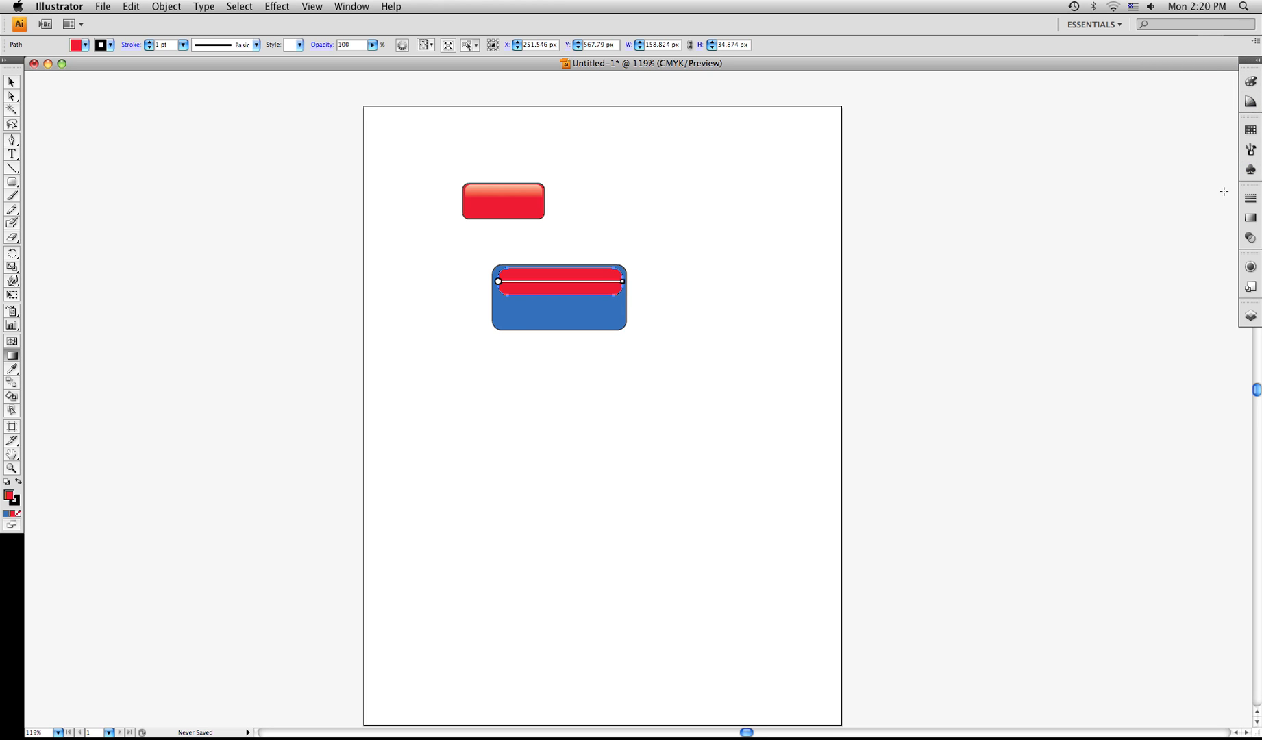
pyautogui.click(1248, 219)
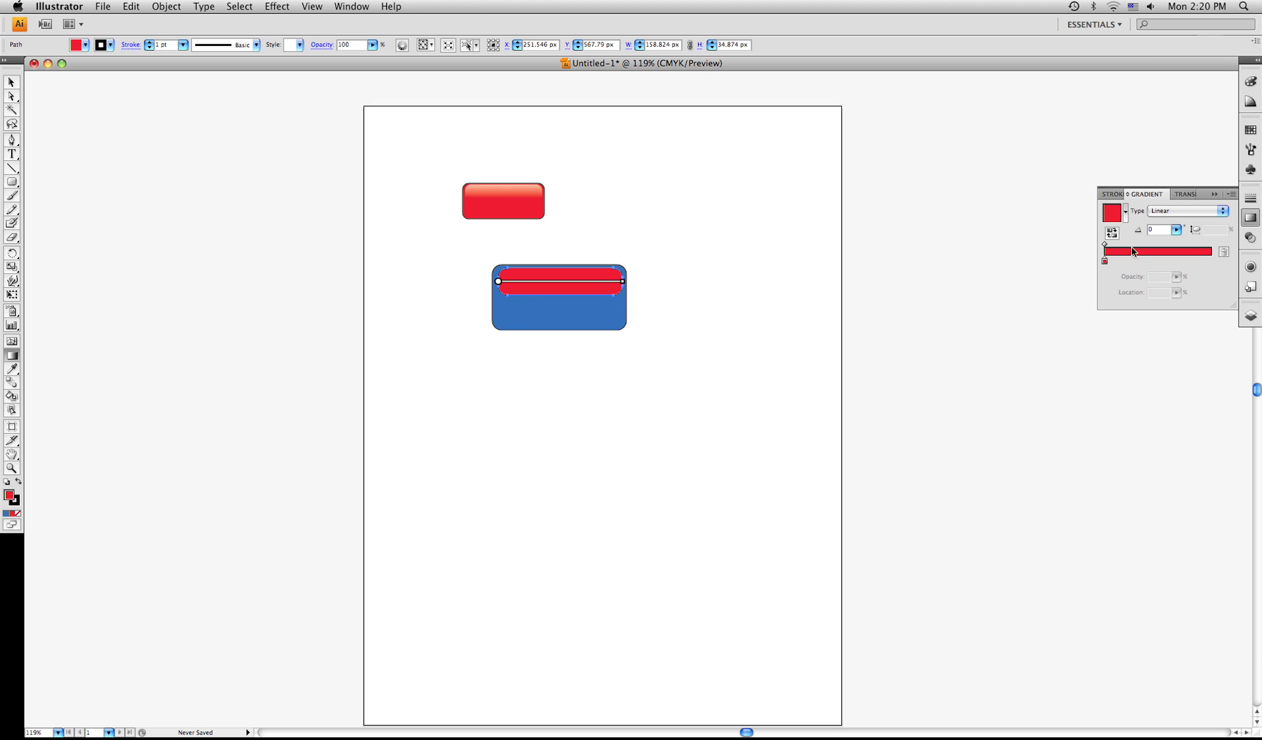
pyautogui.click(1251, 83)
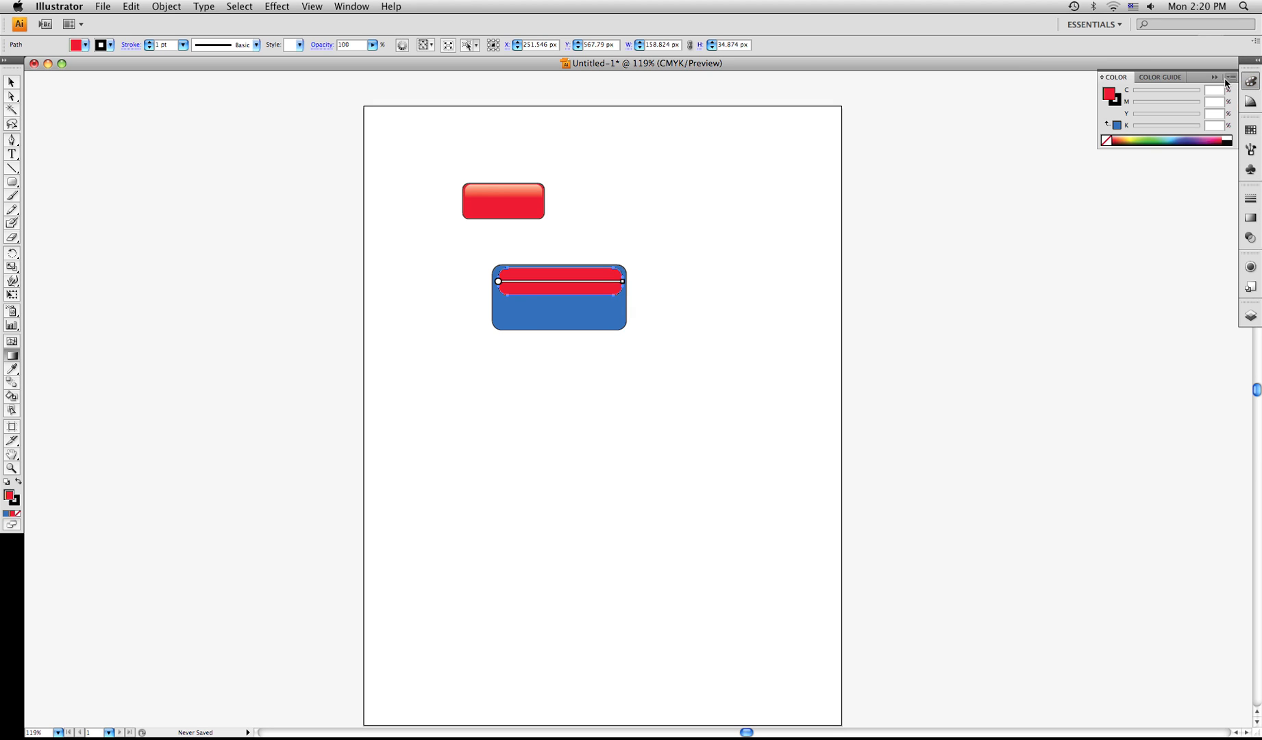
pyautogui.moveTo(1199, 77); pyautogui.dragTo(1188, 81)
pyautogui.click(1249, 217)
pyautogui.click(1252, 82)
pyautogui.moveTo(1202, 77); pyautogui.dragTo(1056, 87)
pyautogui.click(1250, 169)
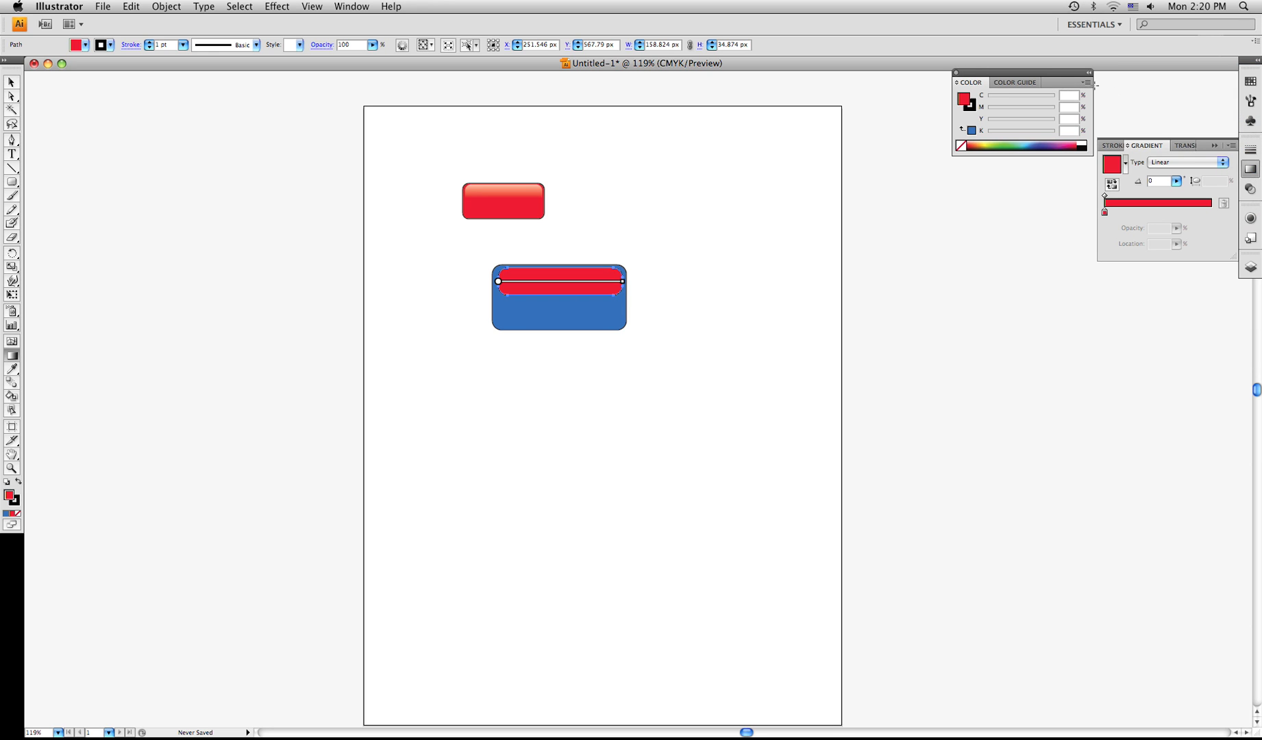
pyautogui.moveTo(1031, 80); pyautogui.dragTo(1119, 59)
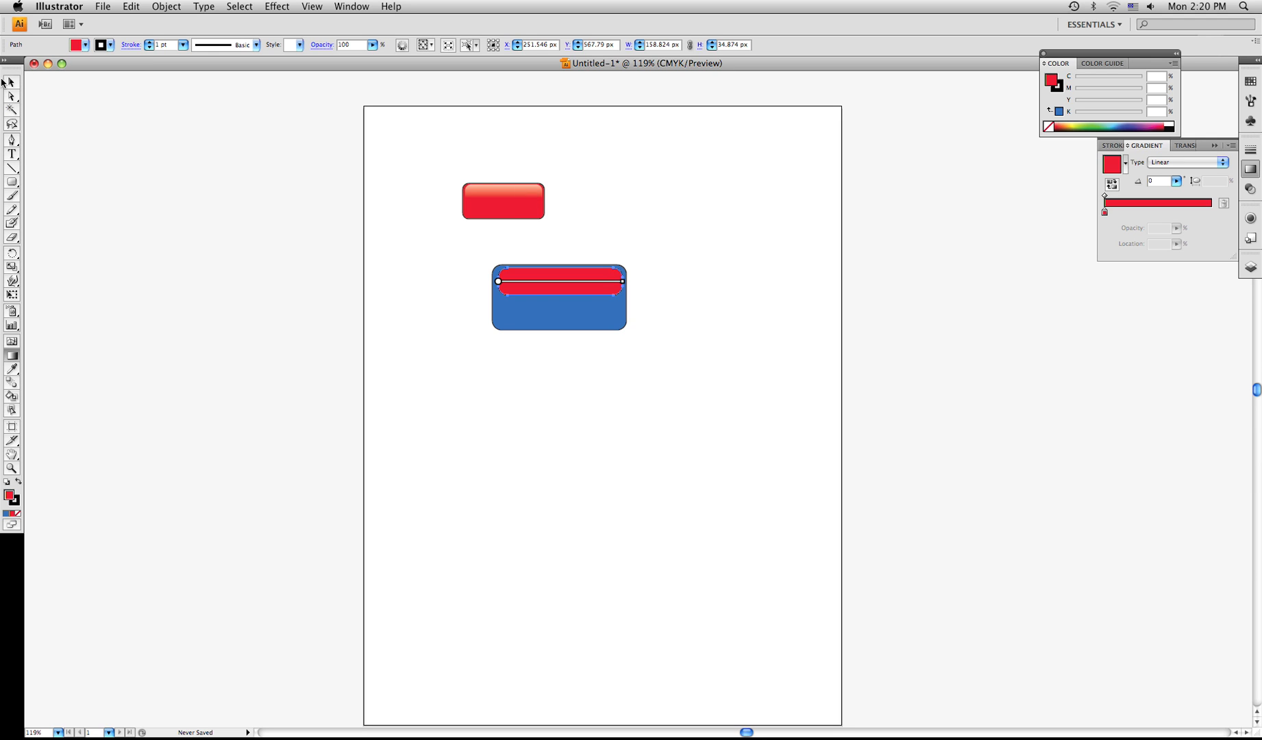
# Inspect the gradient settings of the red button's highlight and reselect the inner rectangle on the blue button.
pyautogui.click(10, 83)
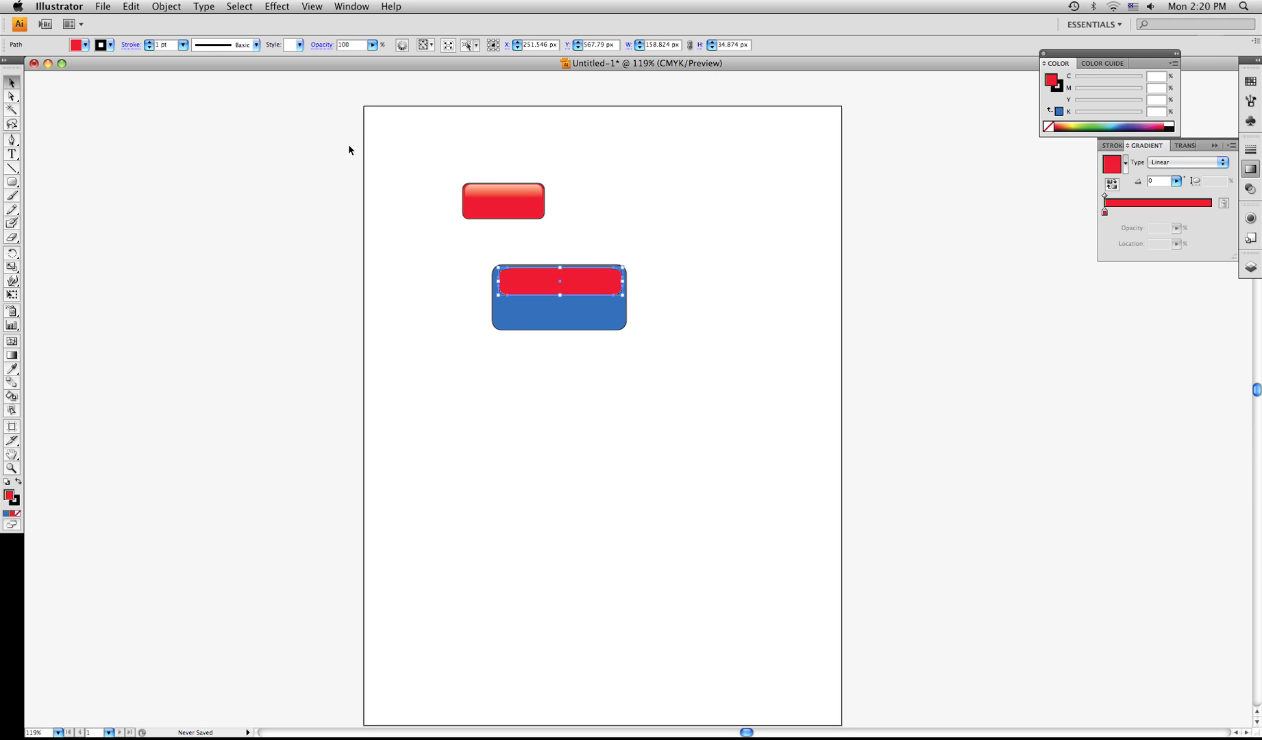
pyautogui.click(497, 196)
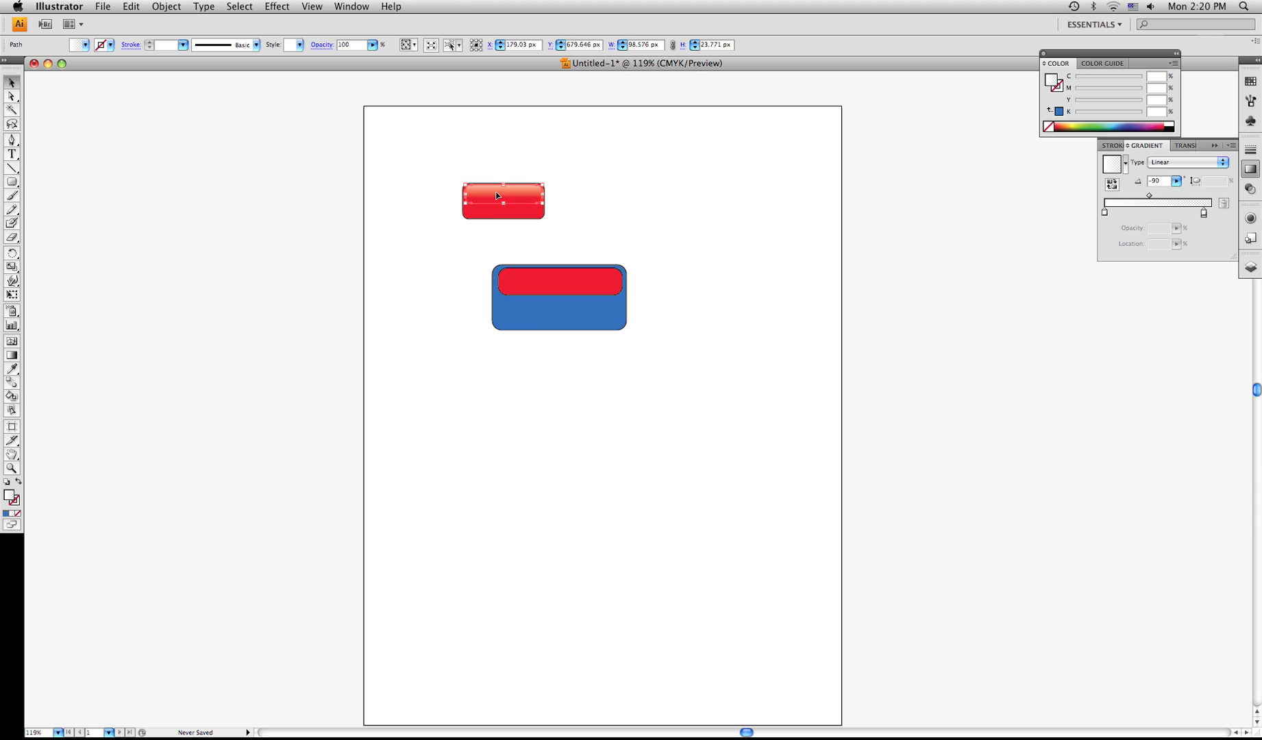
pyautogui.click(528, 291)
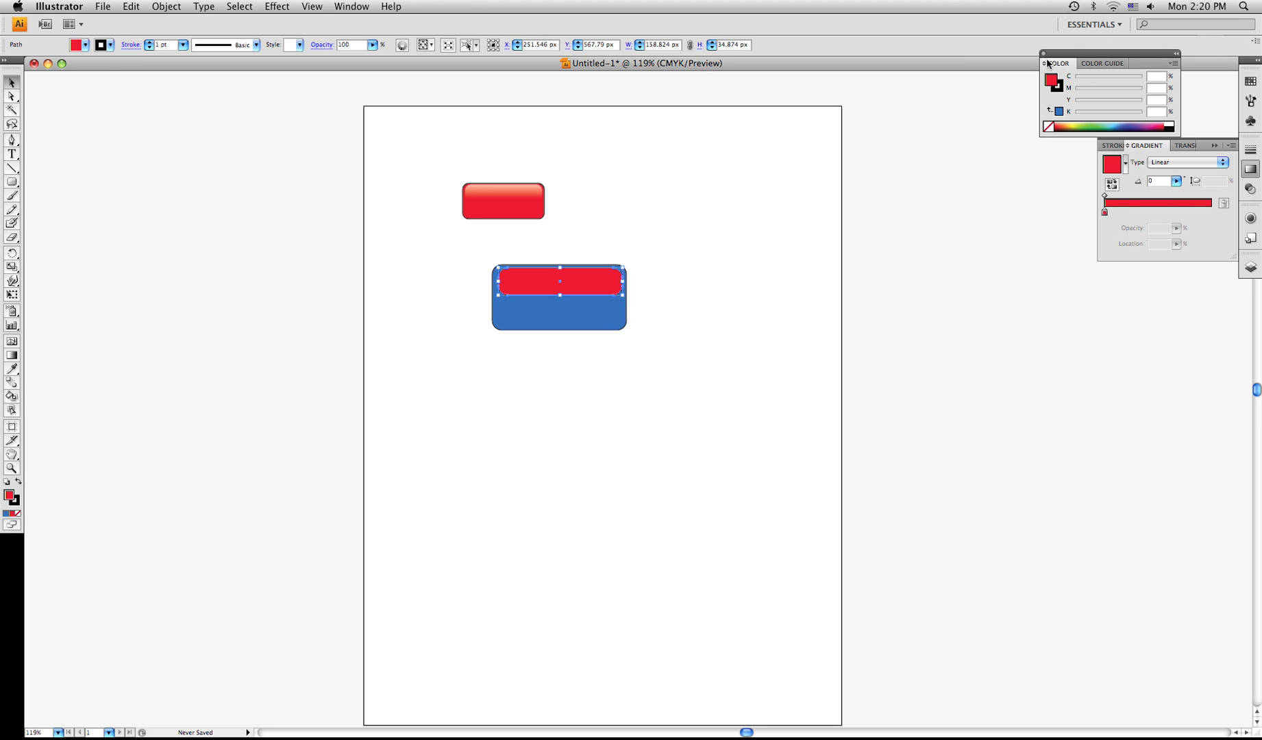
# Try a green second stop at about 77% in the inner rectangle's gradient, and delete that stop.
pyautogui.click(1062, 128)
pyautogui.moveTo(1069, 126); pyautogui.dragTo(1097, 124)
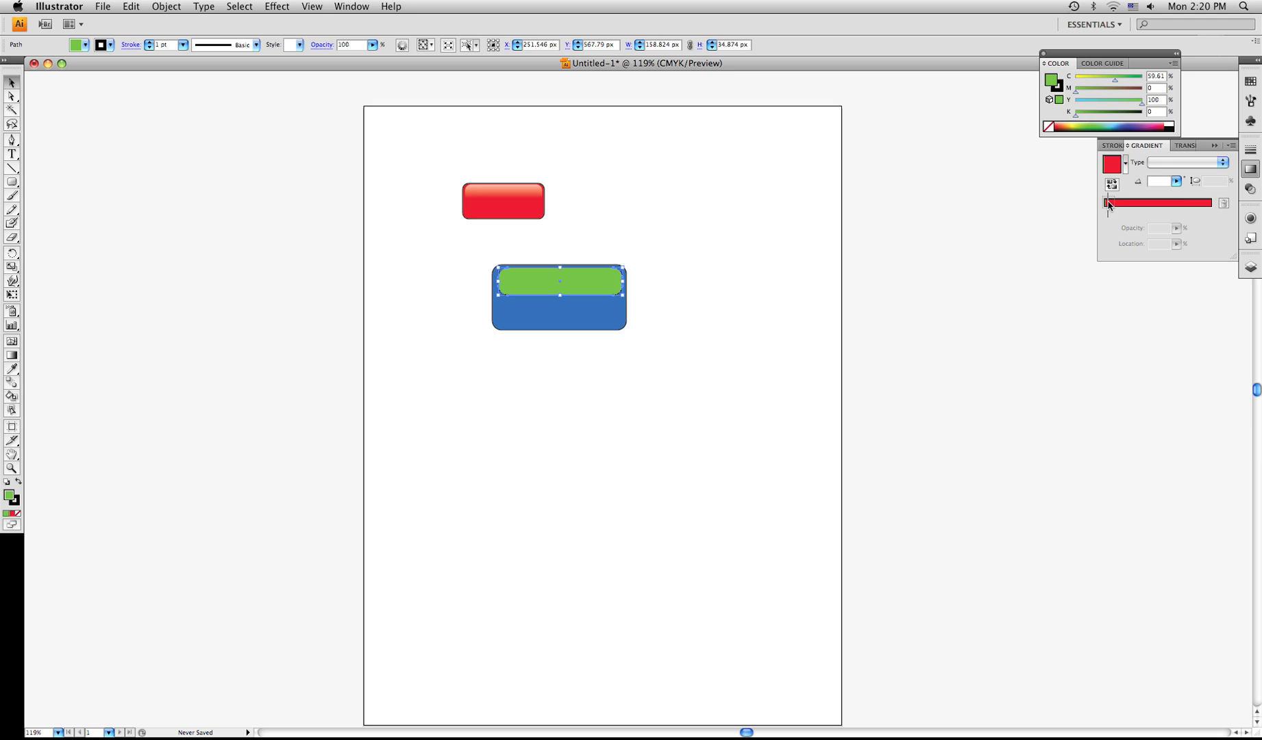
pyautogui.click(1110, 206)
pyautogui.moveTo(1109, 215); pyautogui.dragTo(1188, 215)
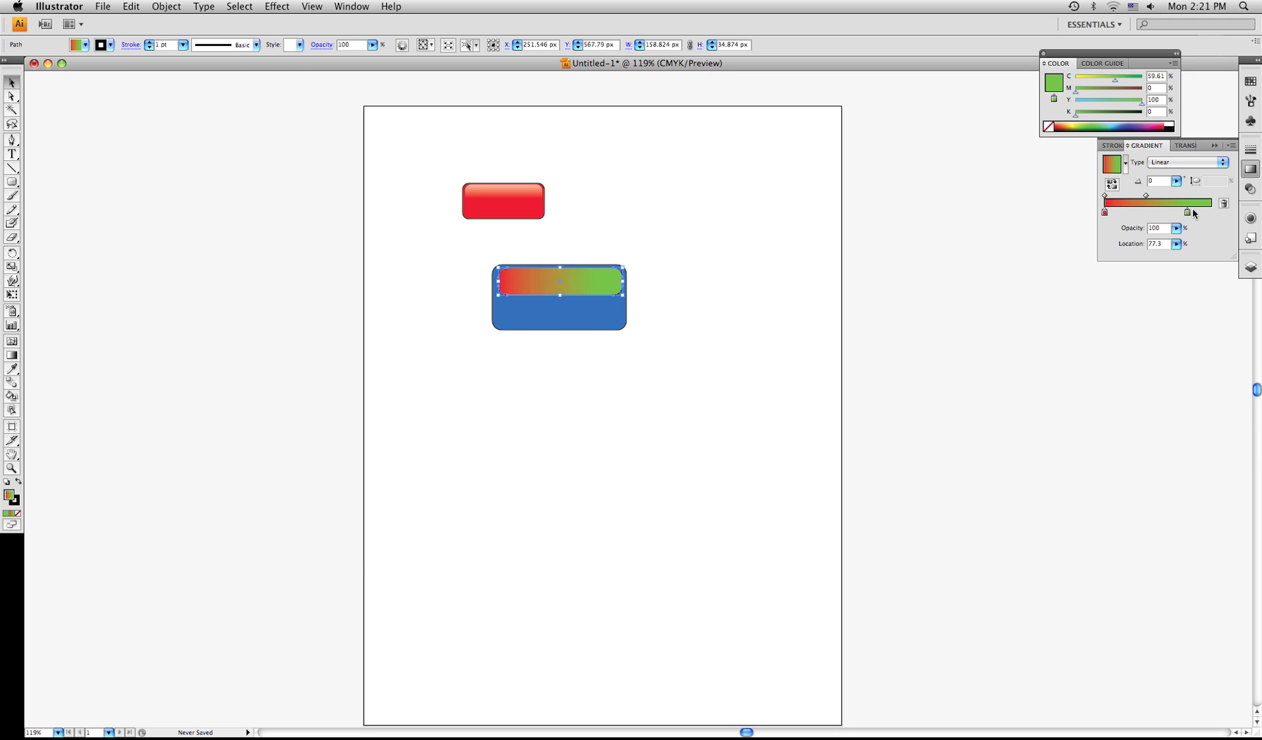
pyautogui.click(1223, 206)
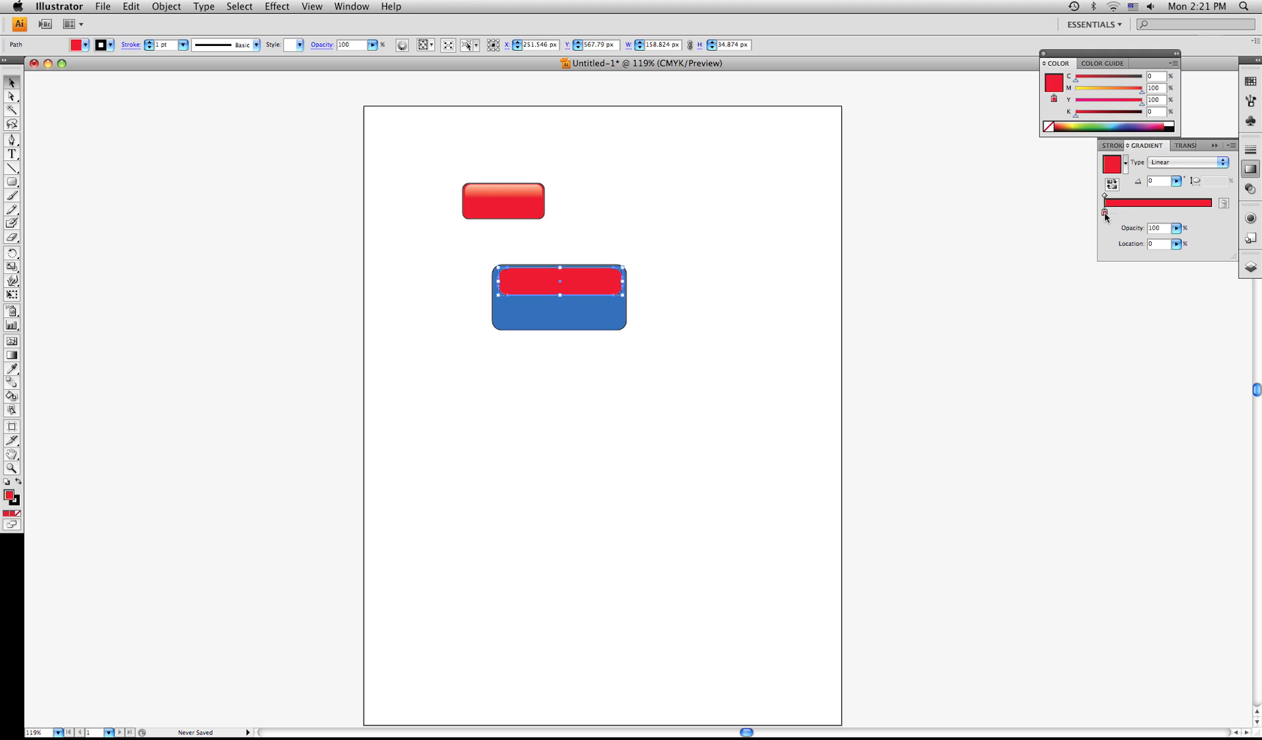
# Add a second stop to the inner rectangle's gradient and make both colour stops white.
pyautogui.doubleClick(1105, 213)
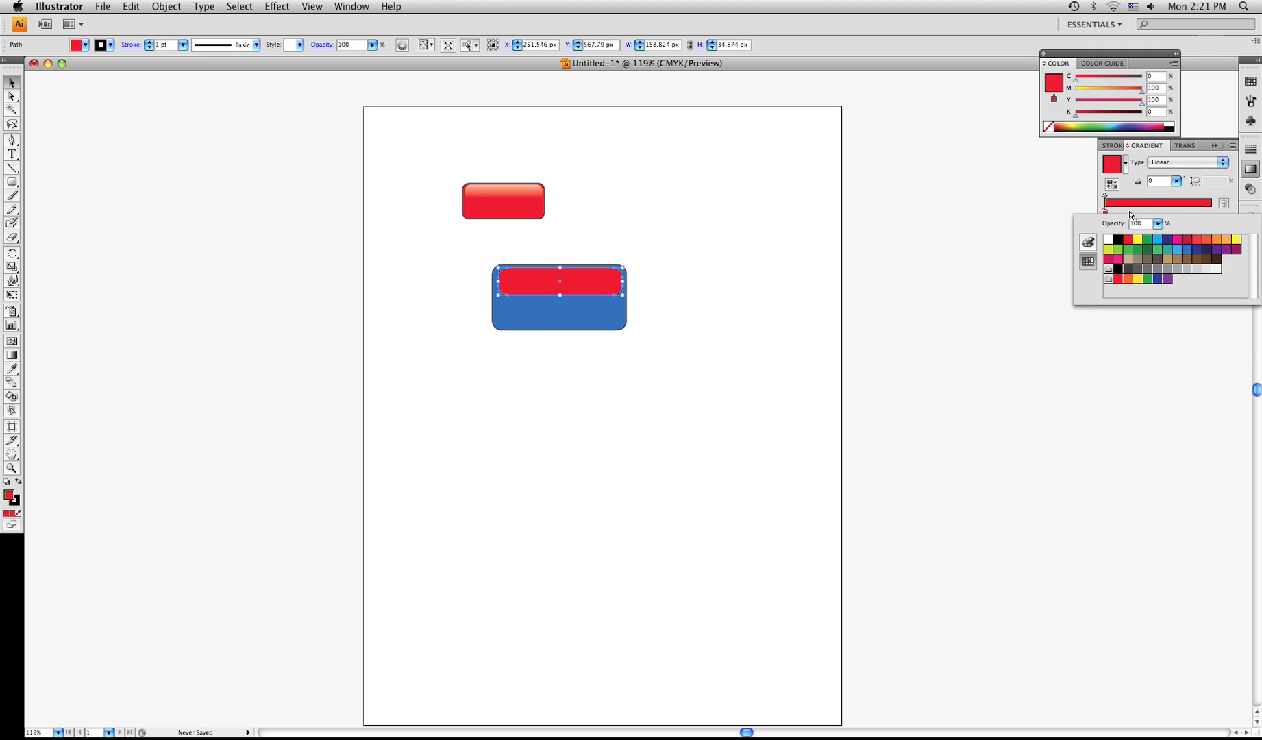
pyautogui.click(1108, 239)
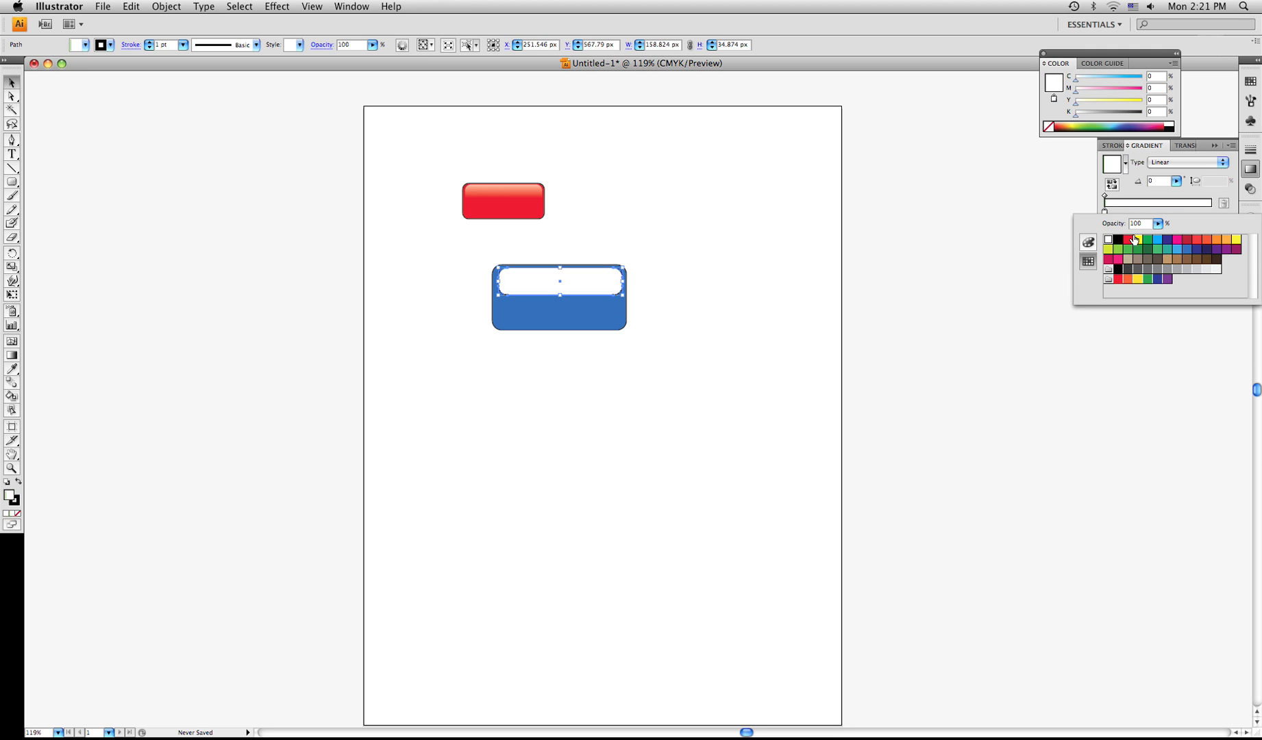
pyautogui.click(1187, 201)
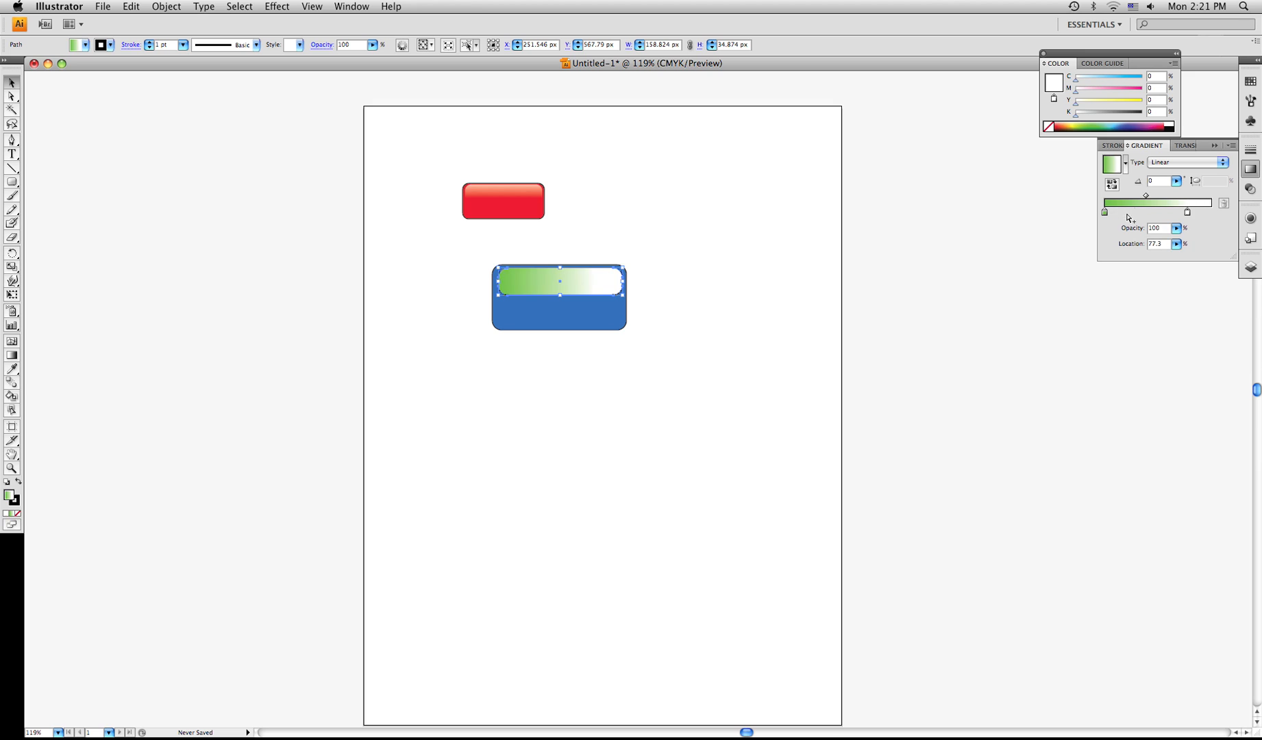
pyautogui.moveTo(1188, 213); pyautogui.dragTo(1135, 215)
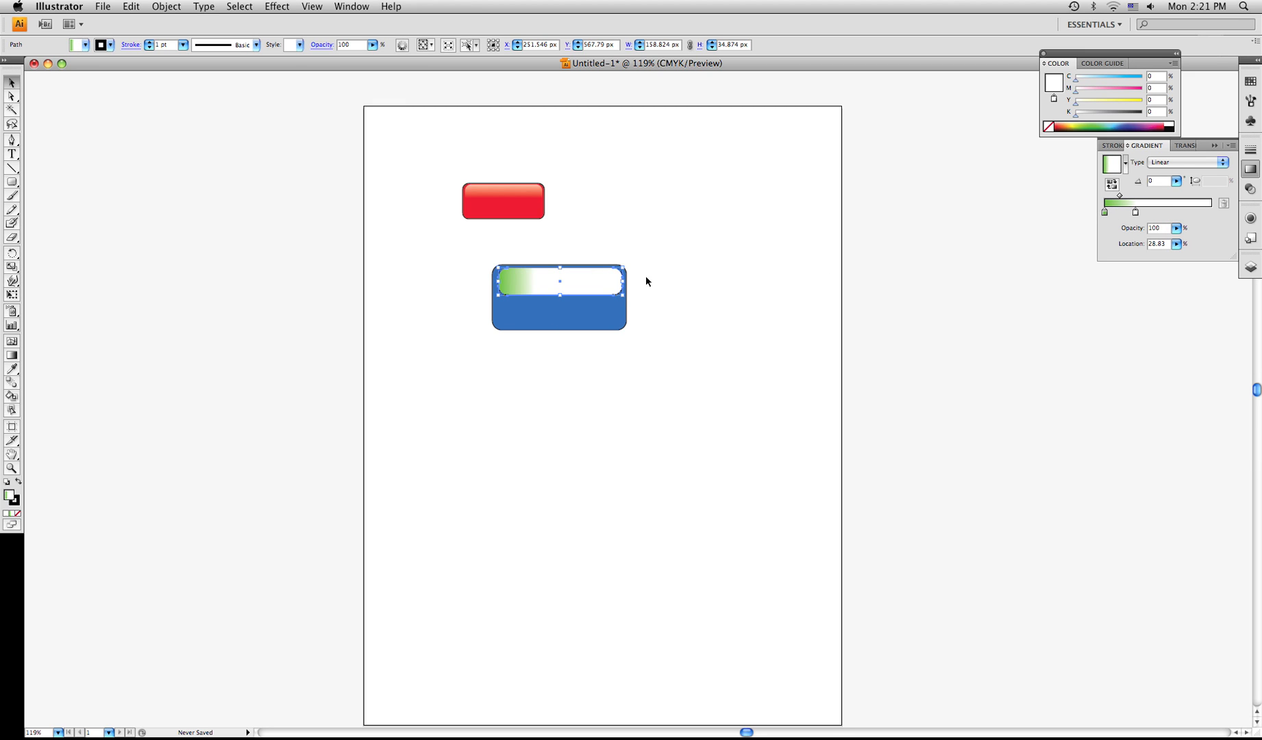
pyautogui.click(1105, 212)
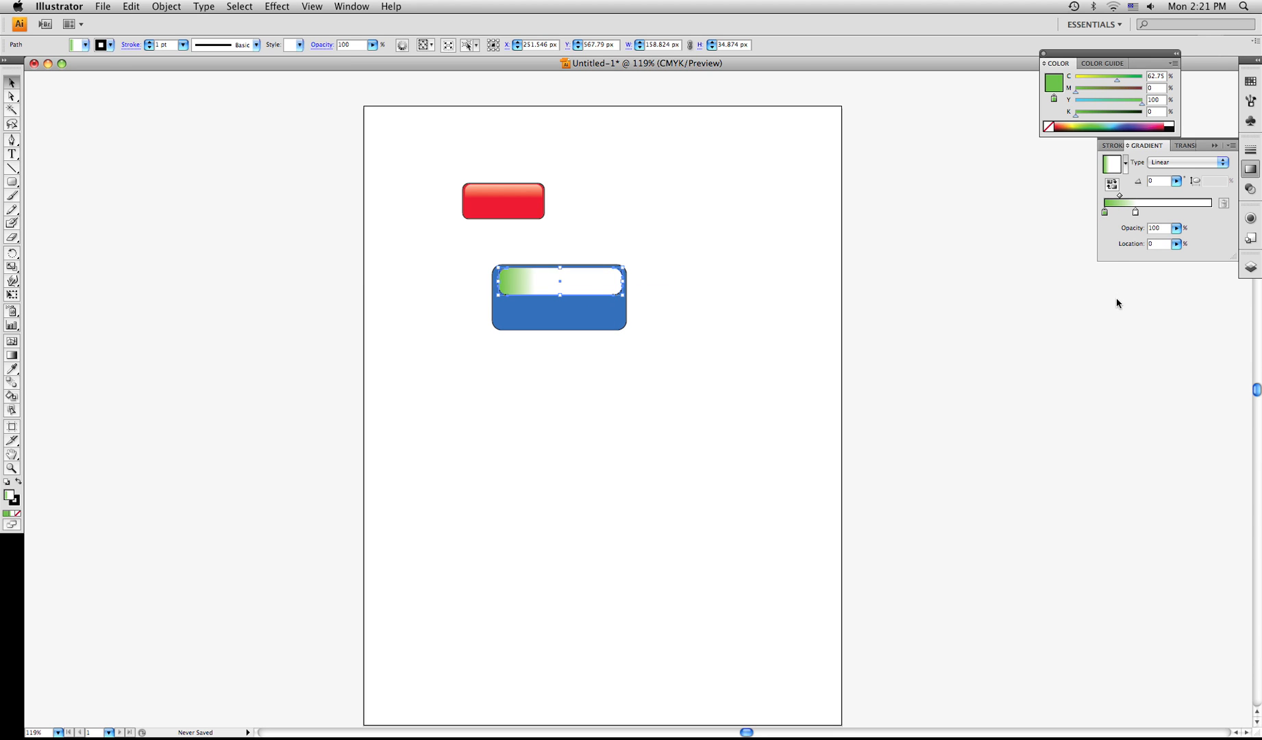
pyautogui.doubleClick(1105, 213)
pyautogui.click(1109, 241)
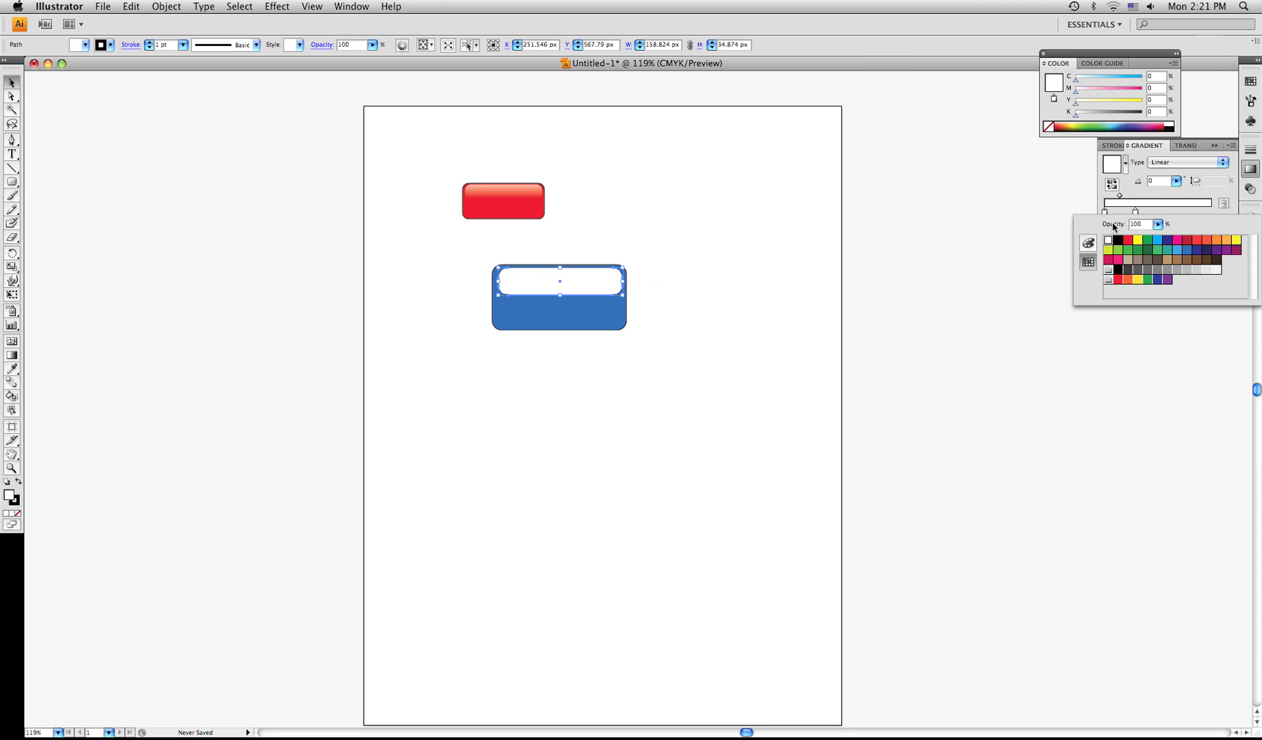
pyautogui.click(1056, 111)
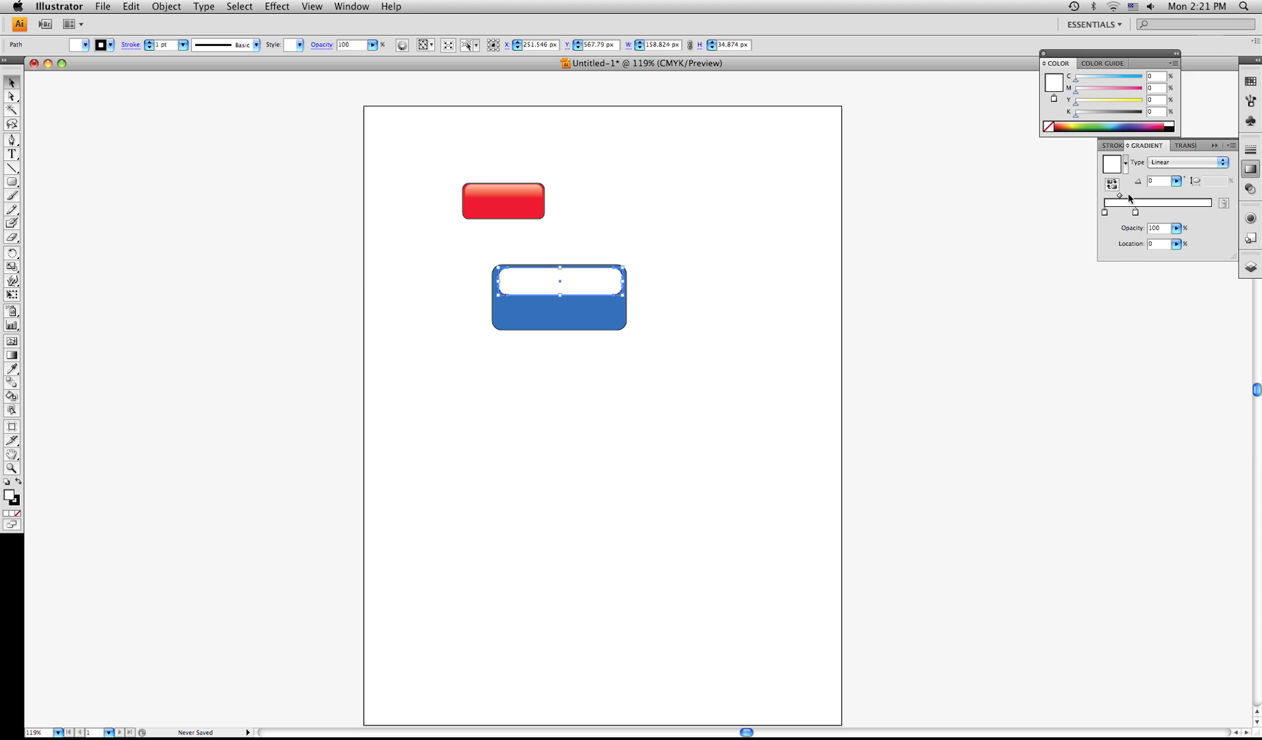
# Move the gradient's second white stop to location 100% and set its opacity to 0%.
pyautogui.moveTo(1136, 212); pyautogui.dragTo(1213, 213)
pyautogui.click(1176, 227)
pyautogui.moveTo(1179, 245); pyautogui.dragTo(1098, 244)
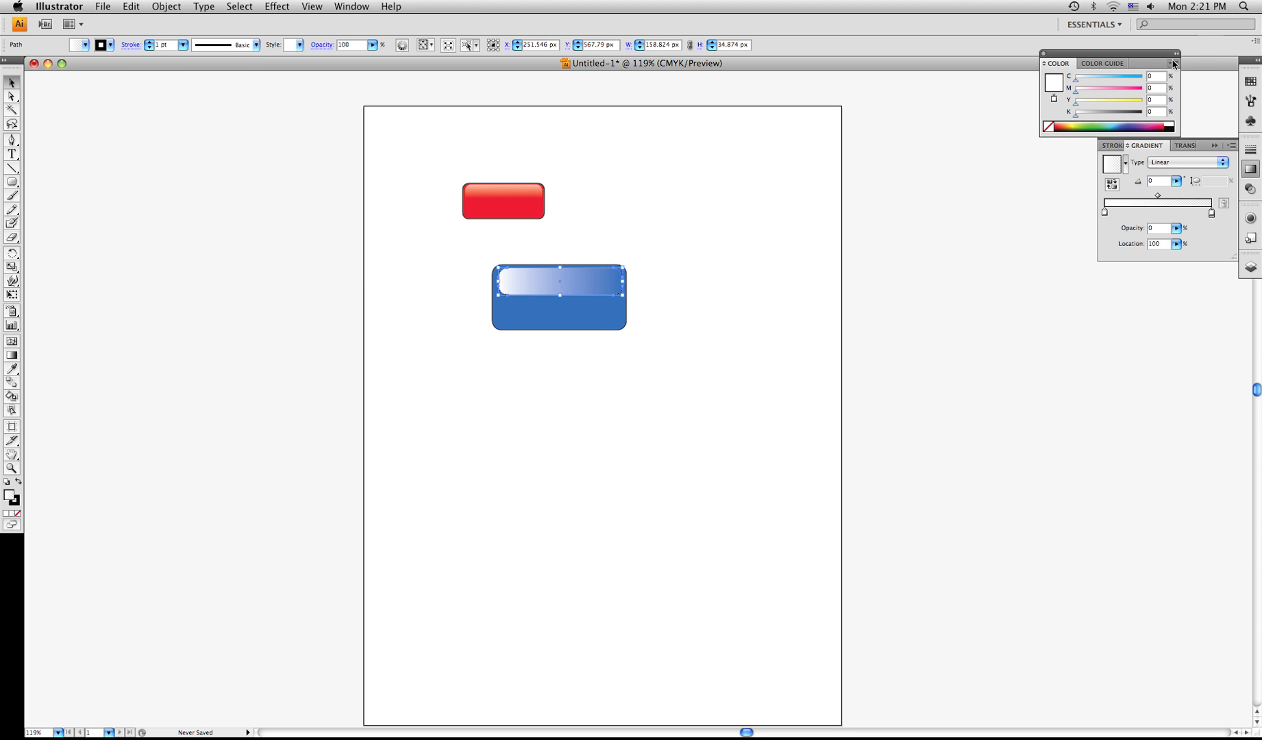
pyautogui.click(1215, 145)
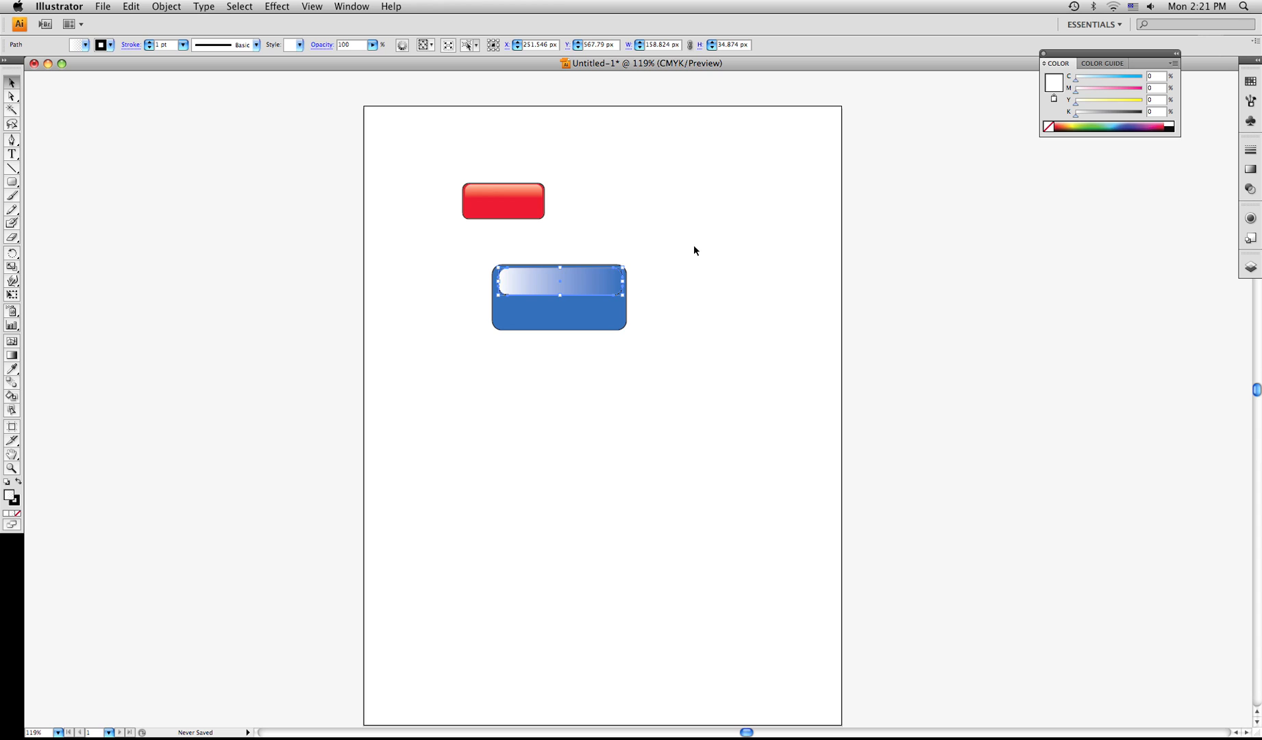
# Turn the inner rectangle's gradient vertical, with white near the upper edge fading to transparent just past the lower edge.
pyautogui.click(11, 356)
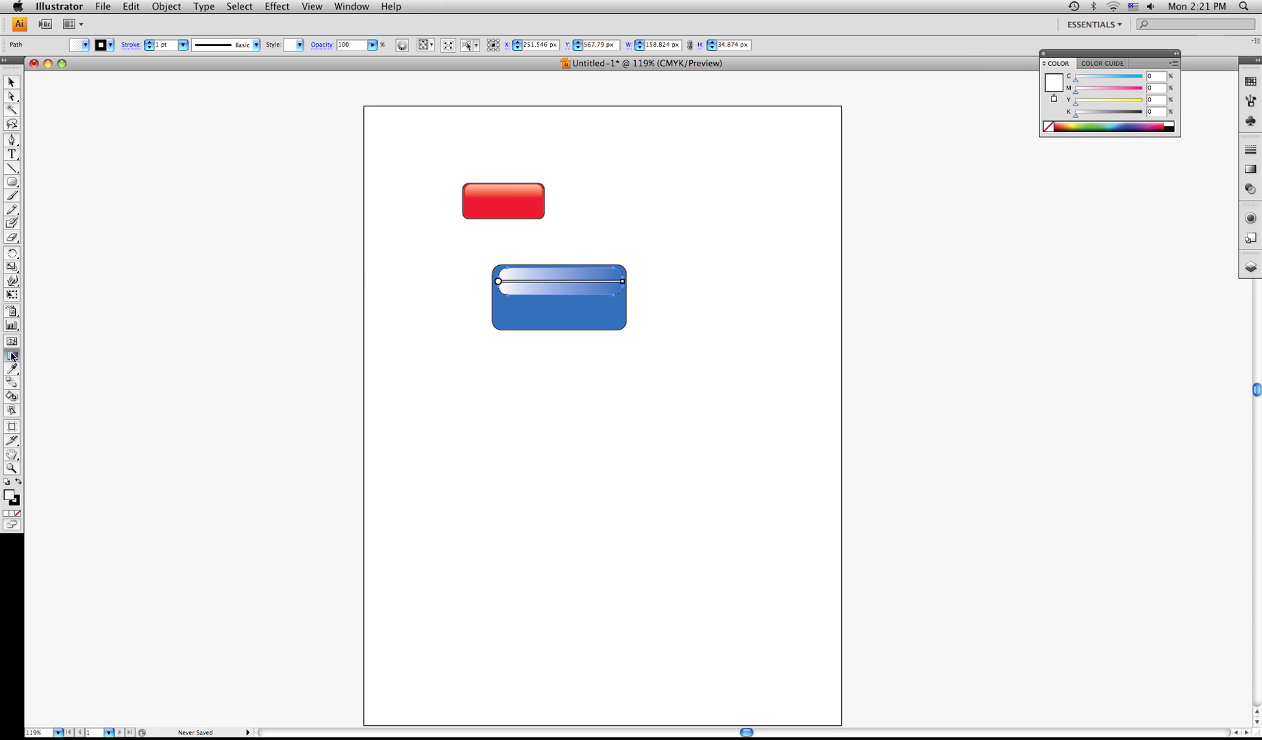
pyautogui.click(632, 282)
pyautogui.press('super+z')
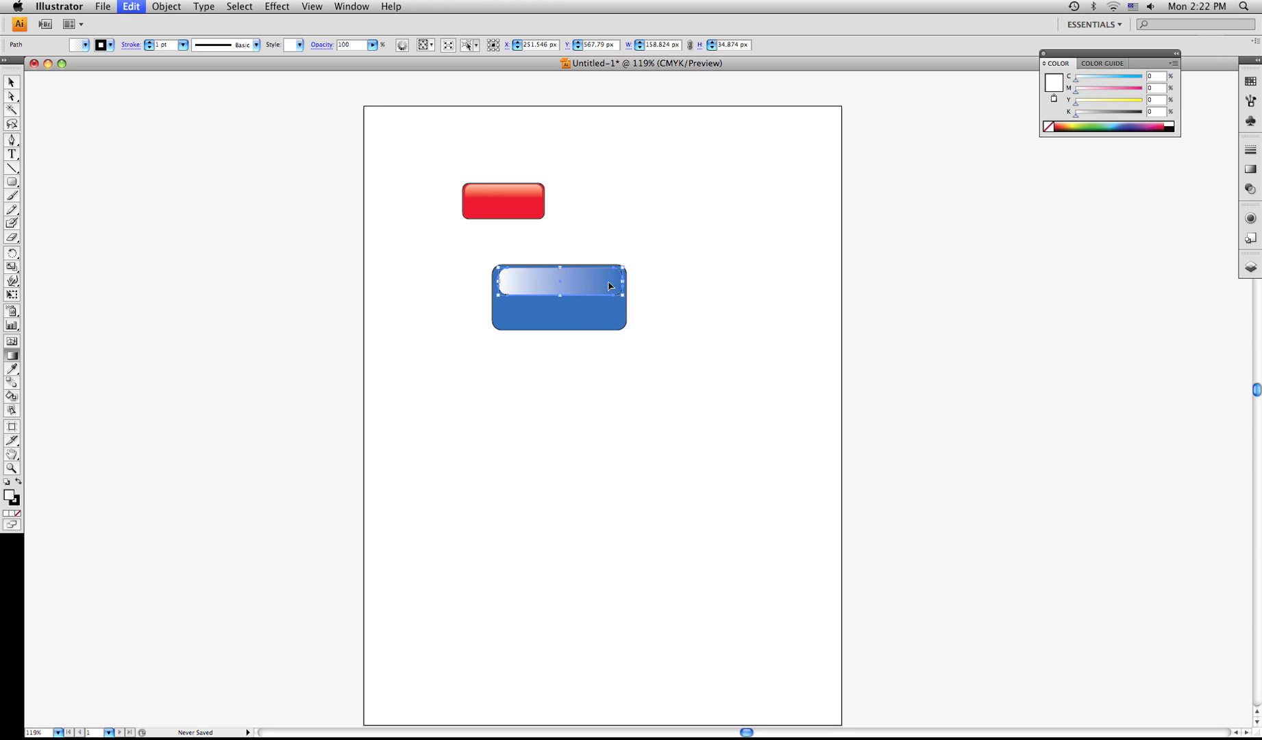
pyautogui.hscroll(1, 612, 285)
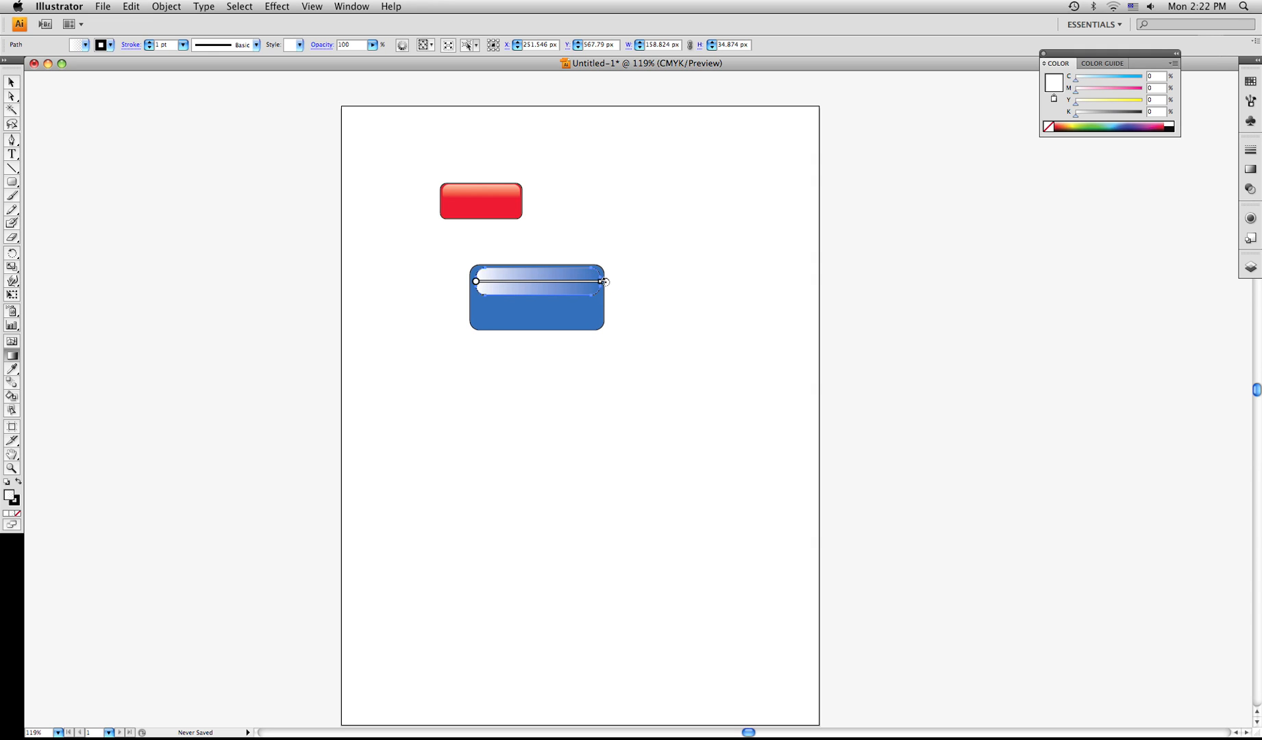
pyautogui.moveTo(606, 282)
pyautogui.mouseDown()
pyautogui.moveTo(553, 381)
pyautogui.moveTo(474, 430)
pyautogui.mouseUp()
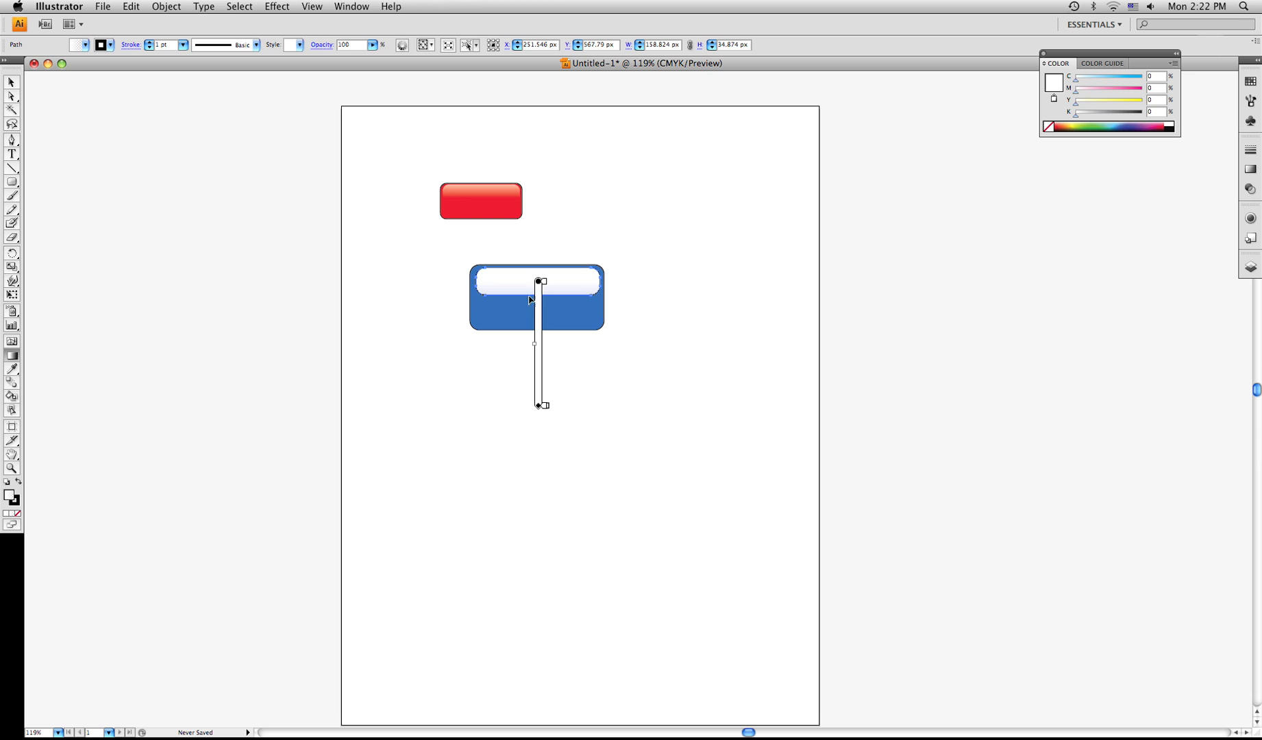
pyautogui.moveTo(539, 283); pyautogui.dragTo(540, 273)
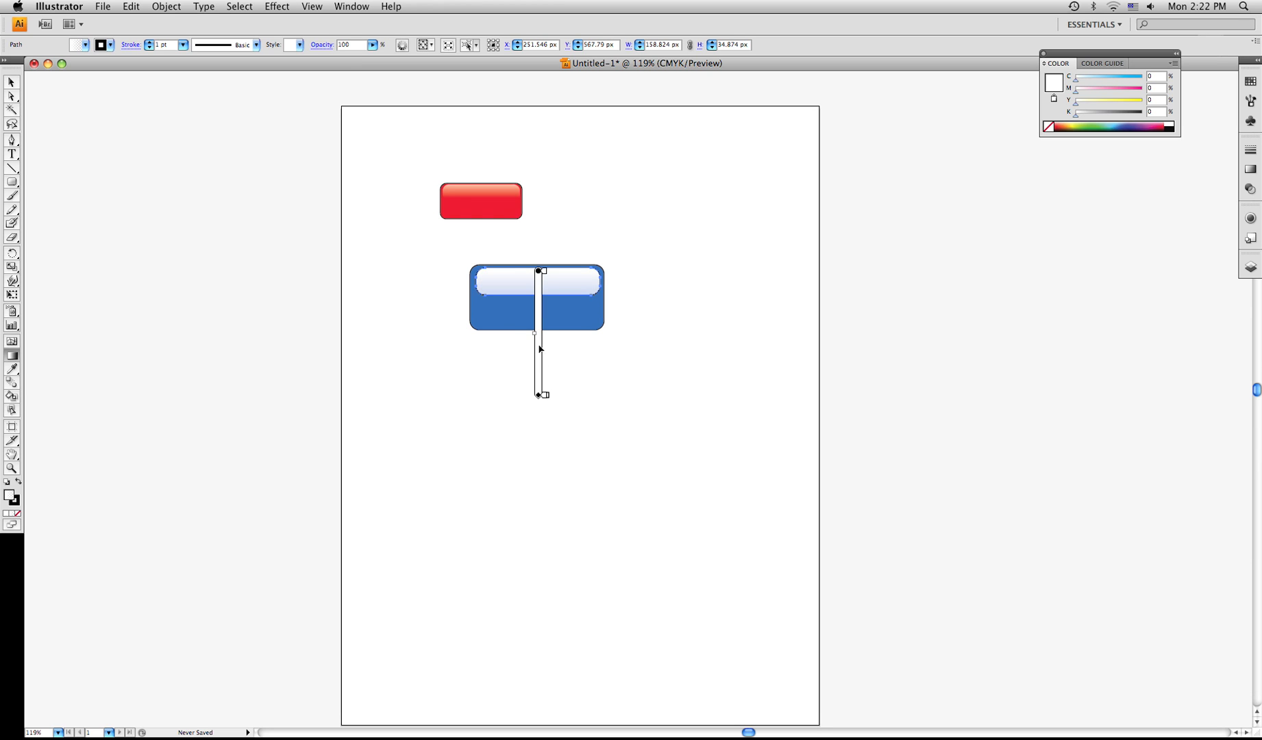
pyautogui.moveTo(539, 396); pyautogui.dragTo(540, 300)
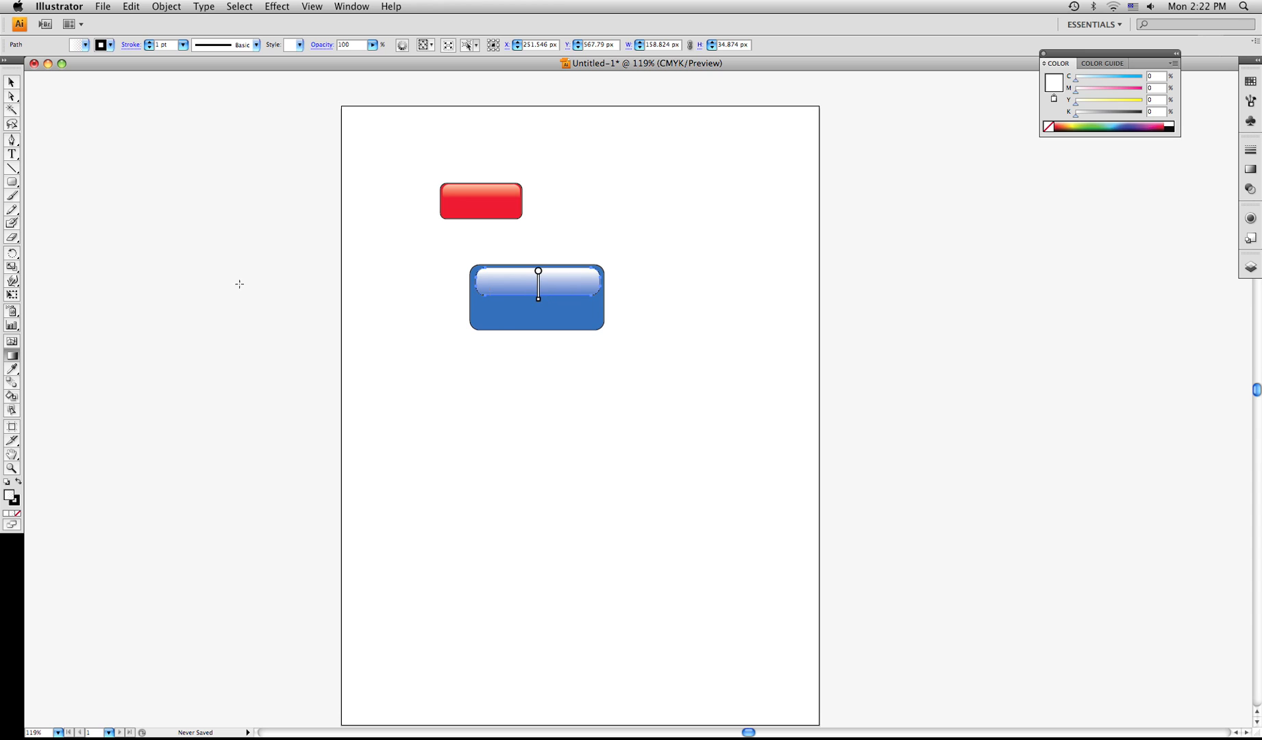
pyautogui.click(11, 82)
pyautogui.click(441, 279)
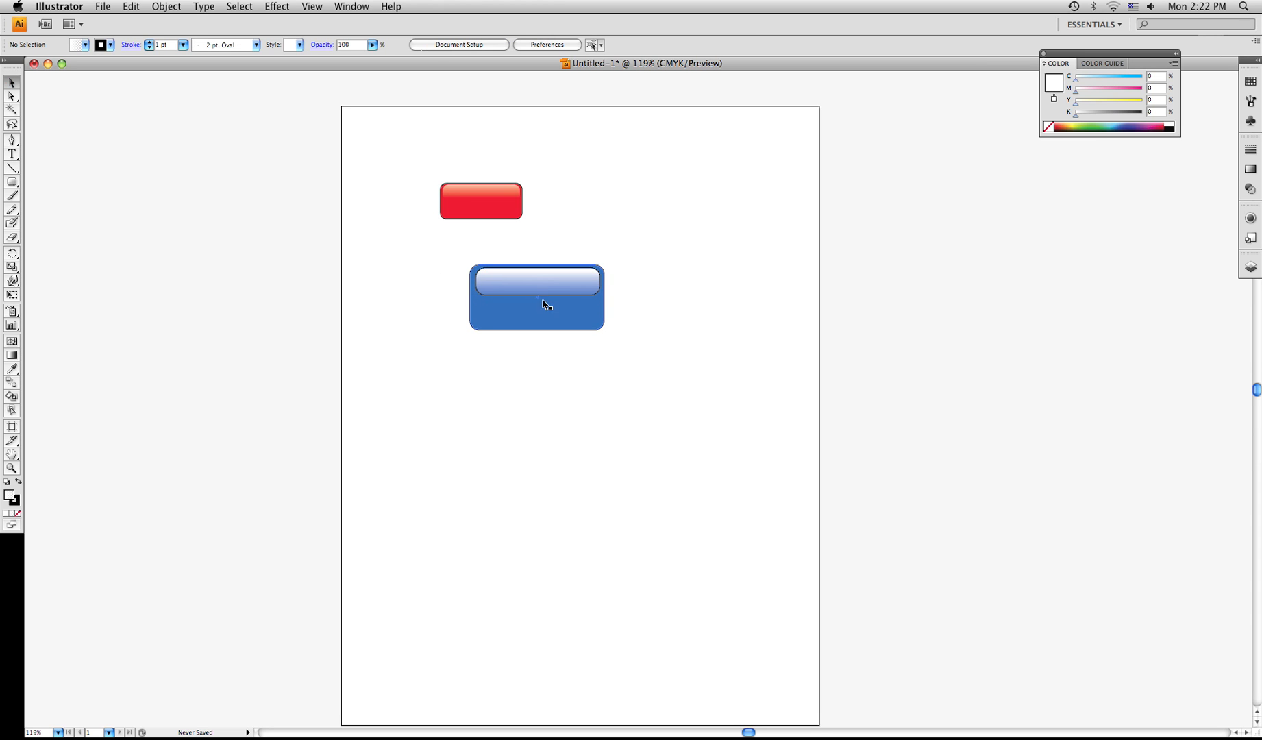
# Remove the stroke from the gradient highlight rectangle on the blue button.
pyautogui.click(597, 291)
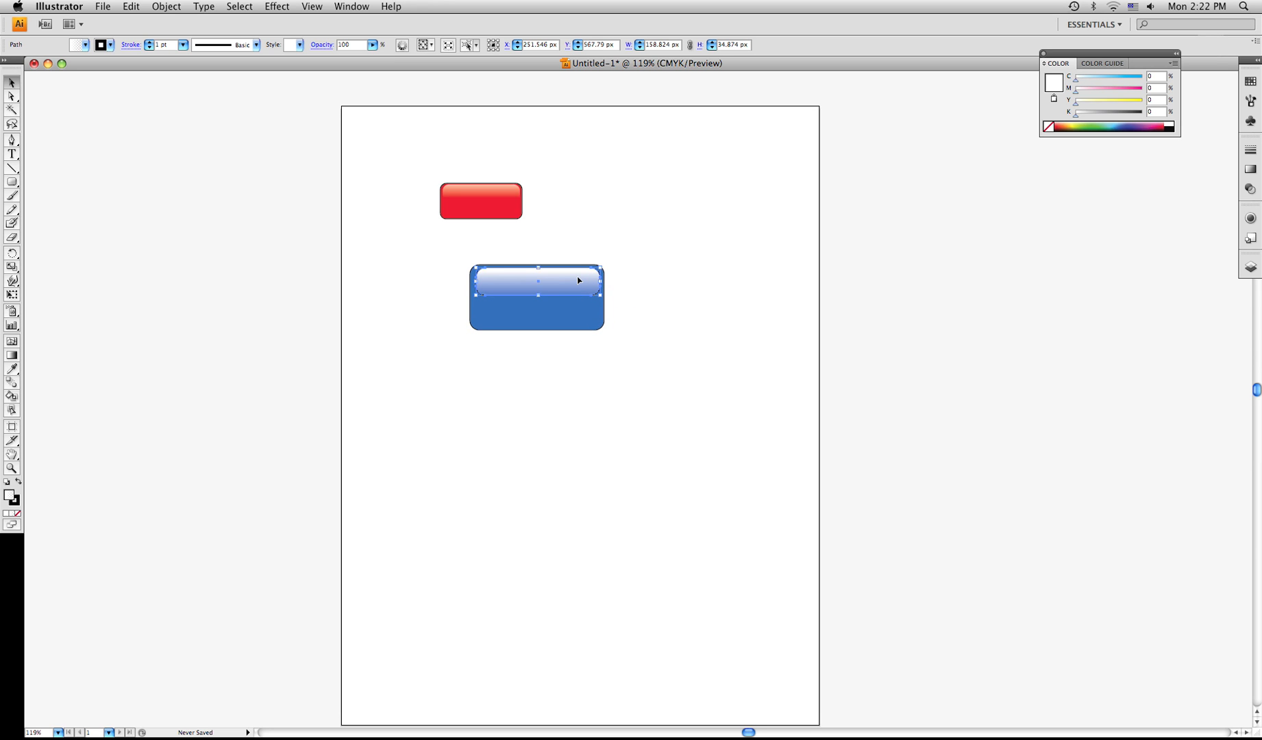
pyautogui.click(109, 47)
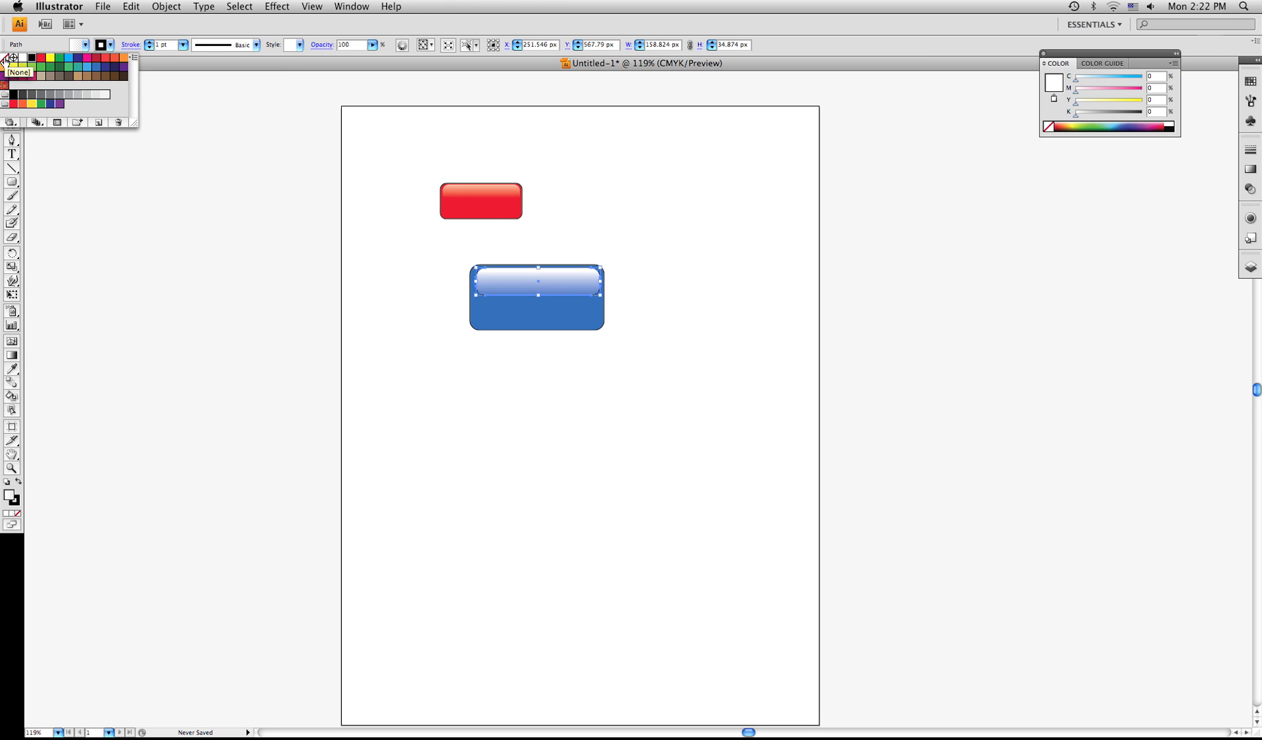
pyautogui.click(4, 59)
pyautogui.click(238, 219)
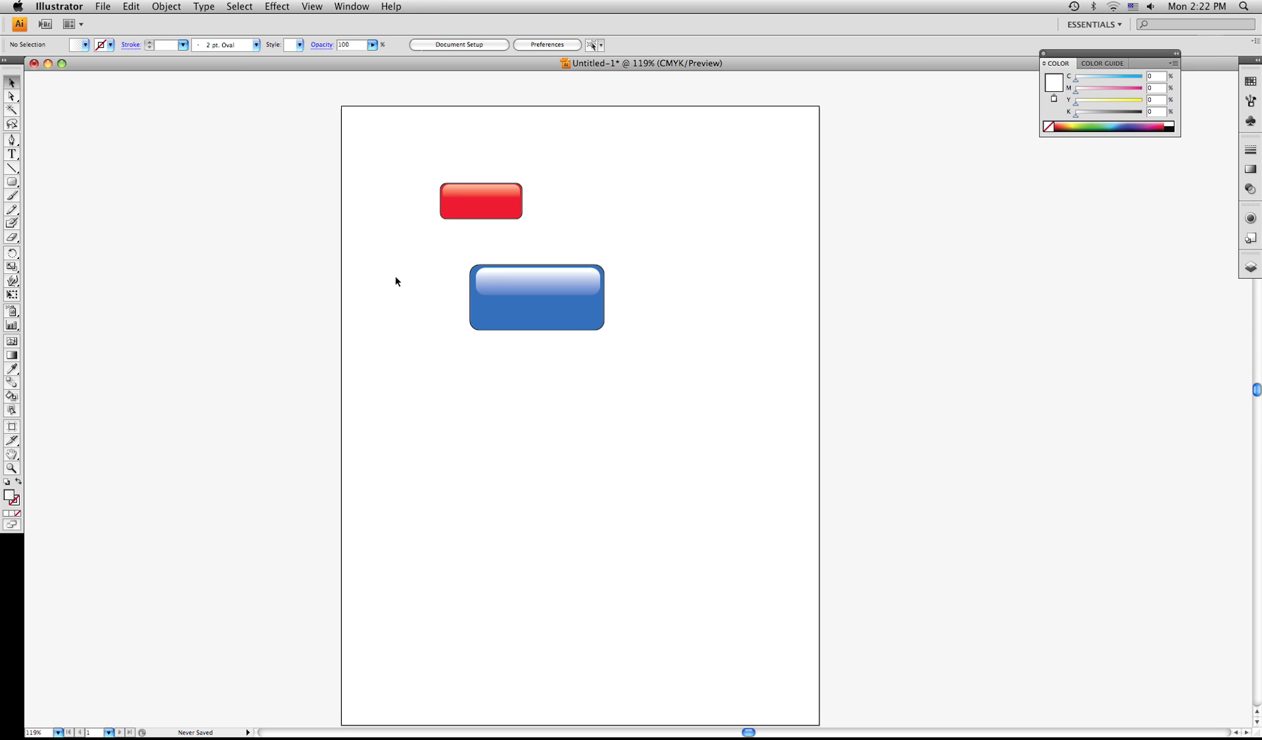
# Shift the highlight's gradient upward so it starts just above the blue button's upper edge.
pyautogui.click(495, 289)
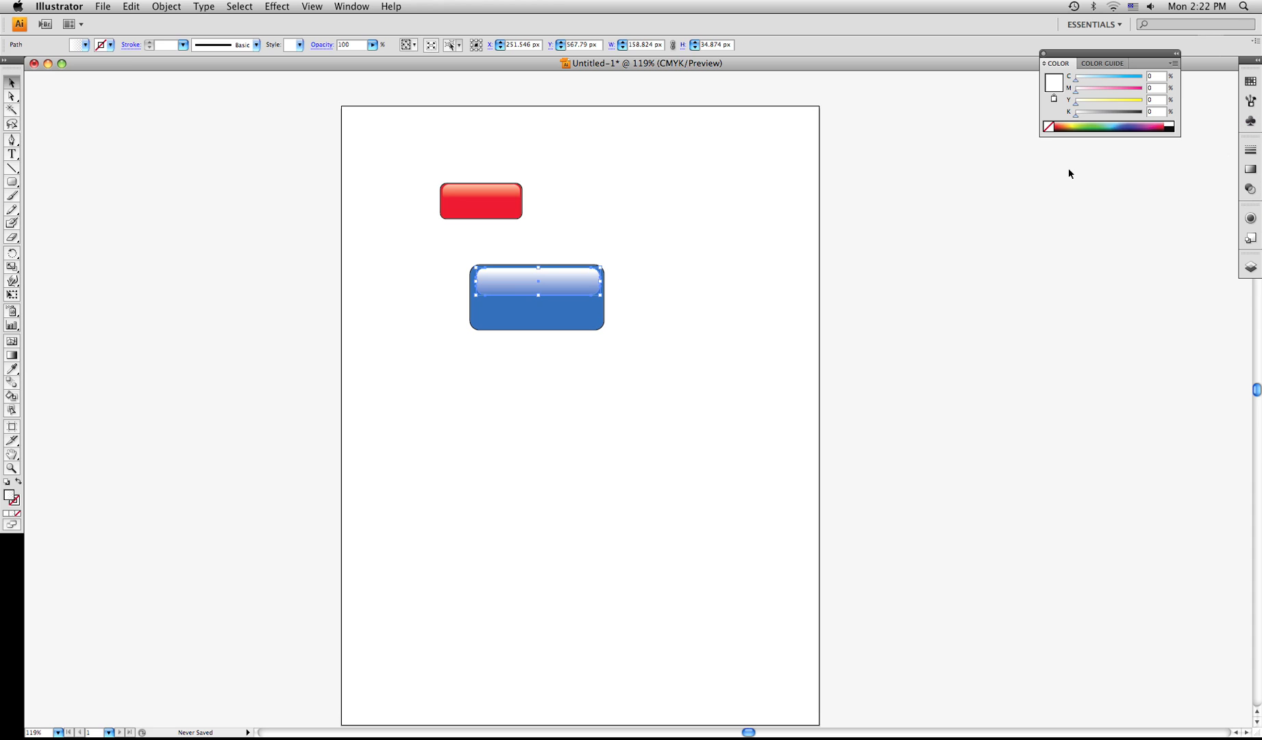
pyautogui.click(11, 355)
pyautogui.moveTo(540, 273); pyautogui.dragTo(540, 260)
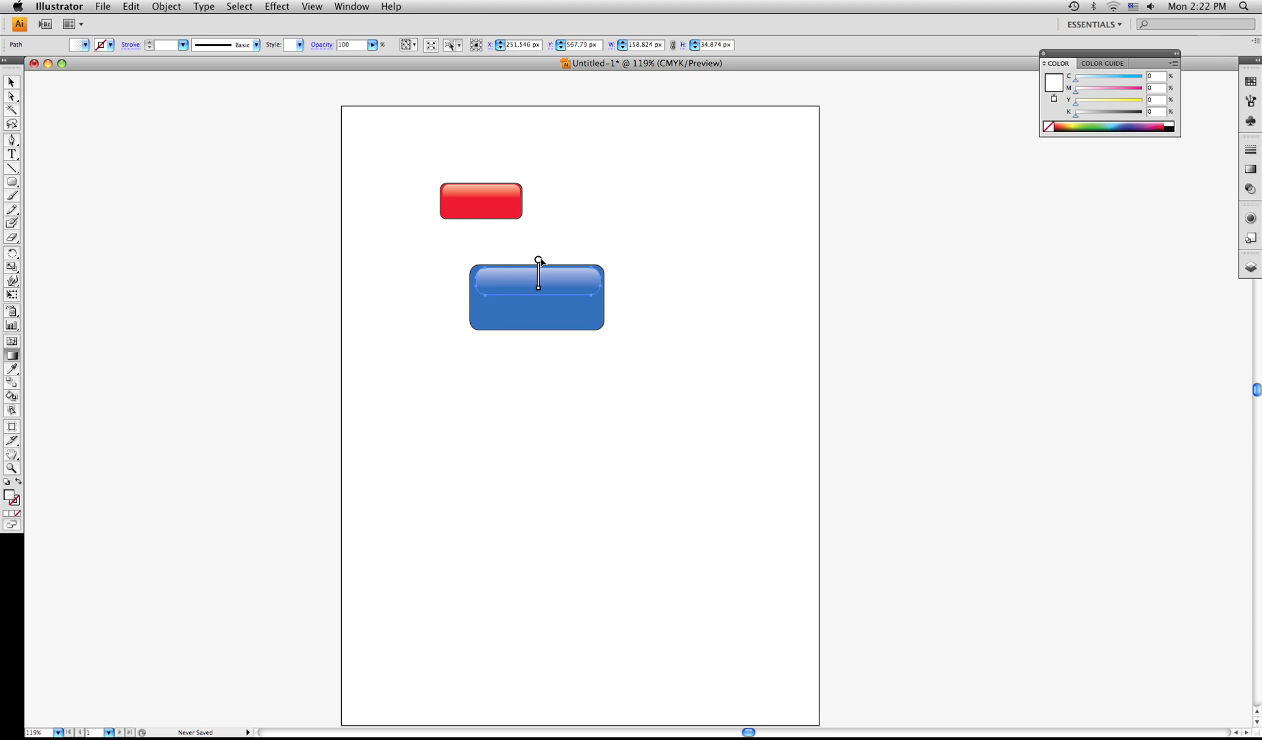
pyautogui.click(12, 82)
pyautogui.click(420, 266)
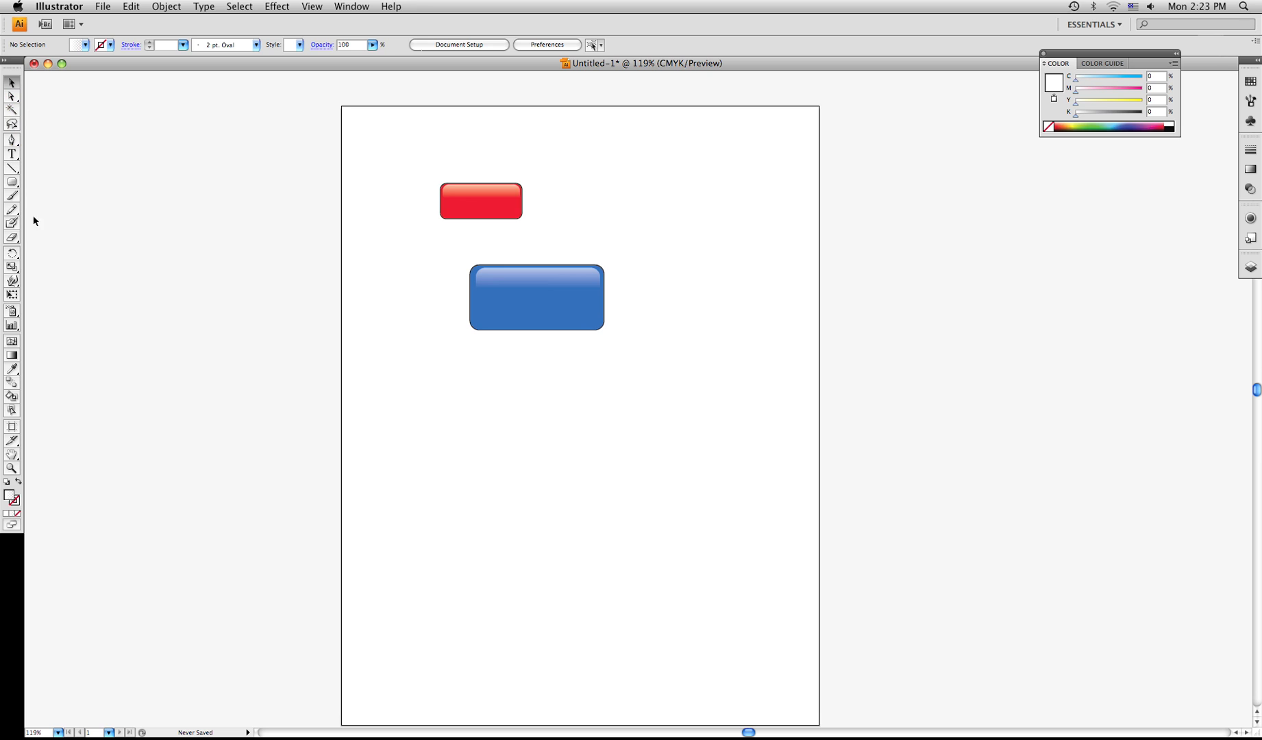
# Extend the end of the highlight's gradient down to the highlight rectangle's lower edge.
pyautogui.click(11, 355)
pyautogui.click(502, 277)
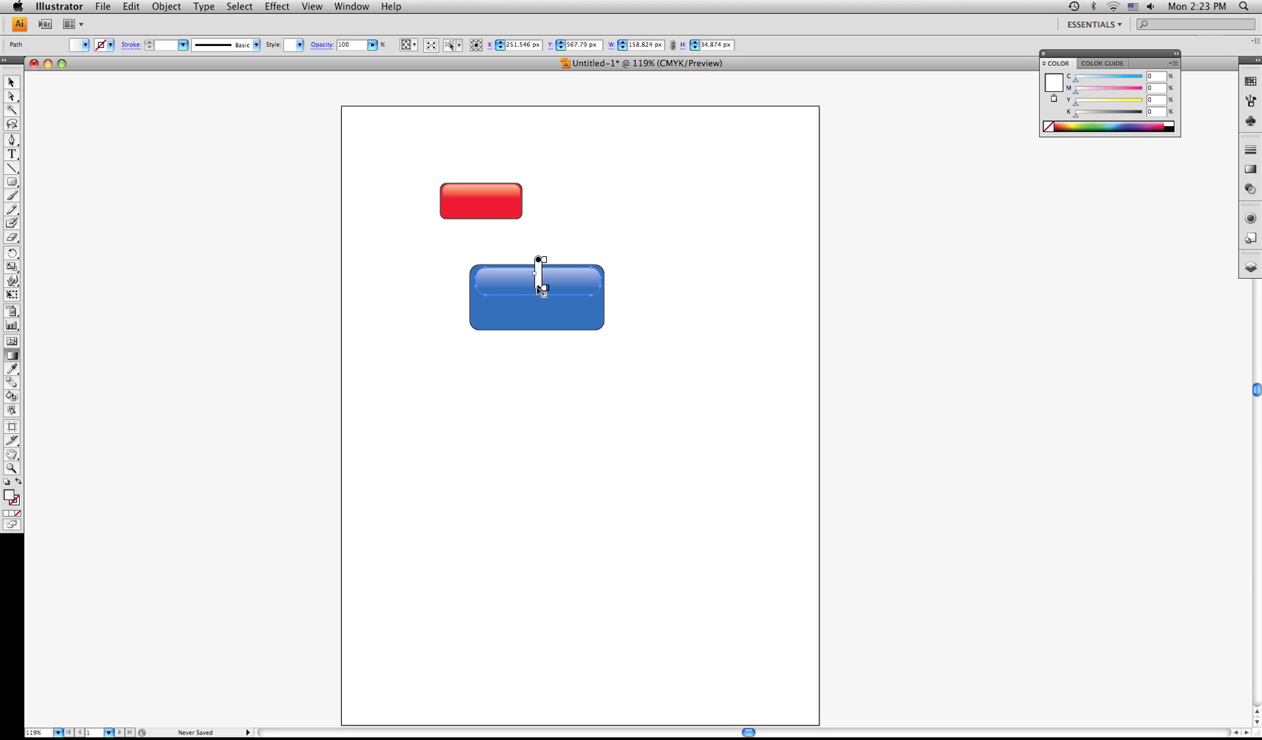
pyautogui.moveTo(540, 290); pyautogui.dragTo(540, 299)
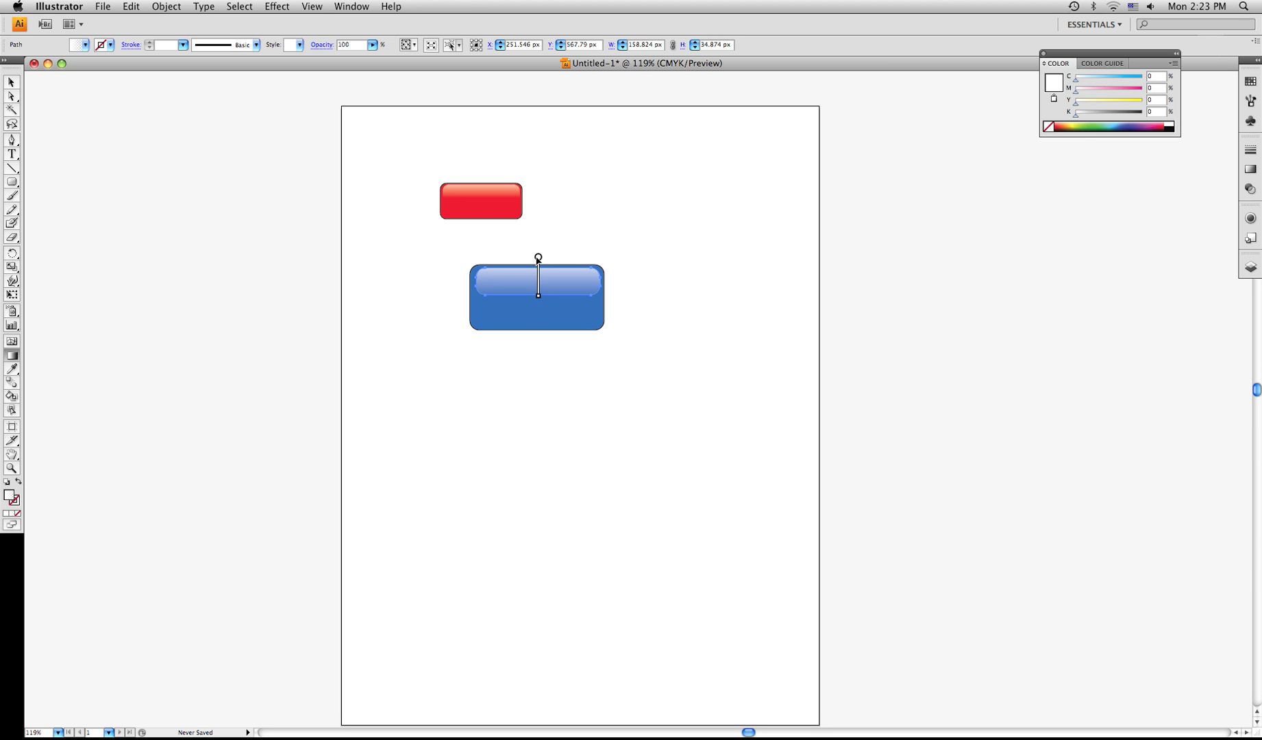
pyautogui.click(5, 78)
pyautogui.click(376, 306)
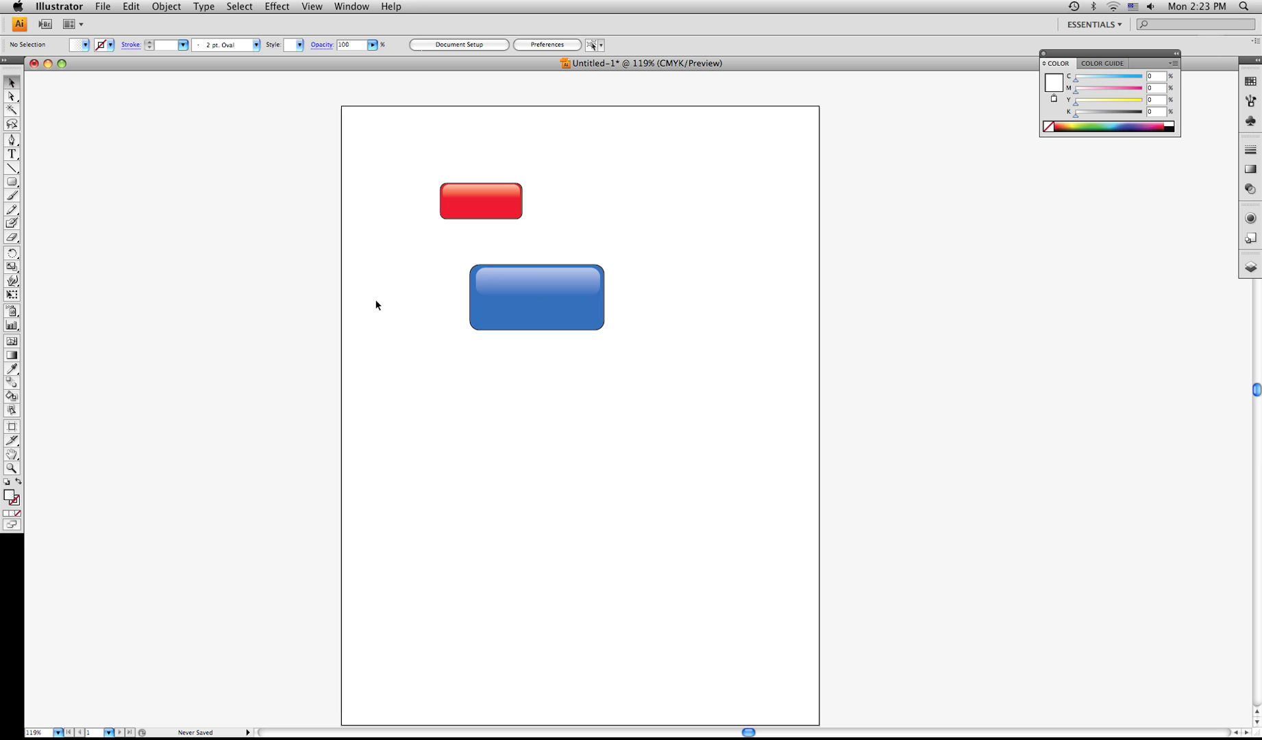
# Try a black name label as point text, scaled to about 76.5 pt over the blue button, and delete it.
pyautogui.click(11, 155)
pyautogui.moveTo(487, 435); pyautogui.dragTo(733, 503)
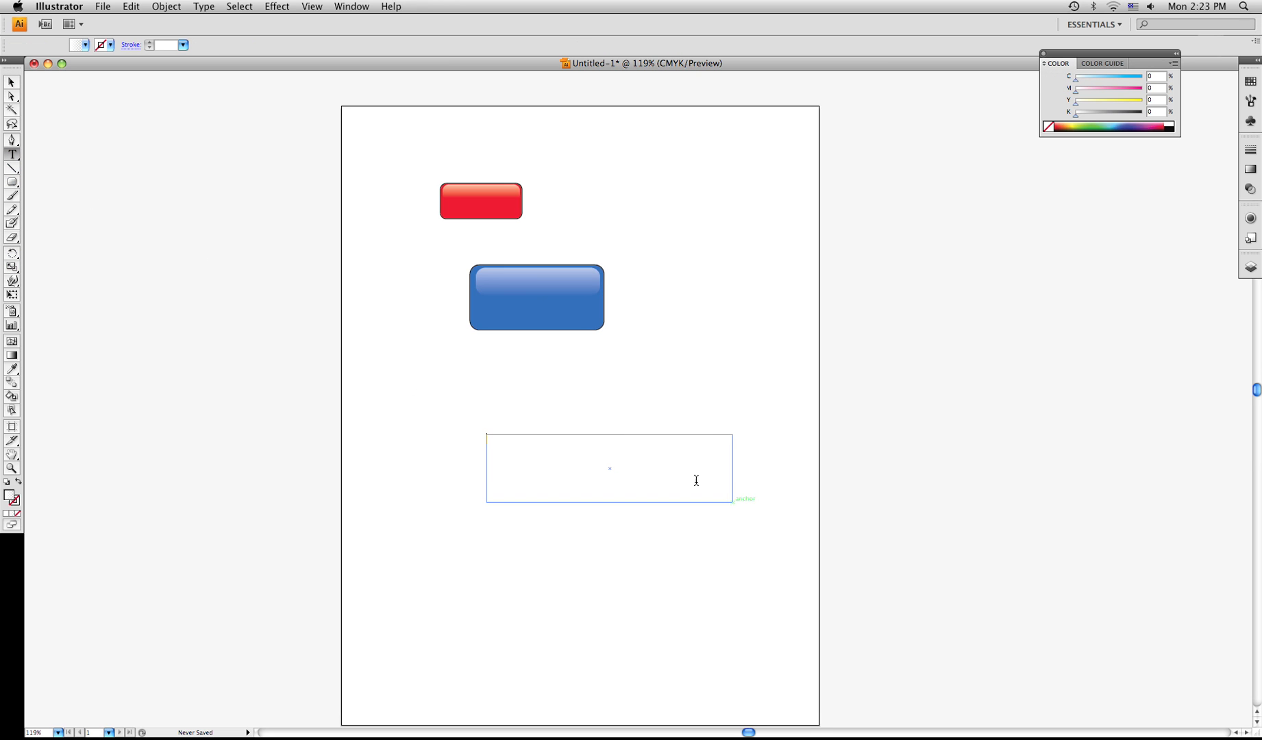
pyautogui.press('super+z')
pyautogui.click(447, 462)
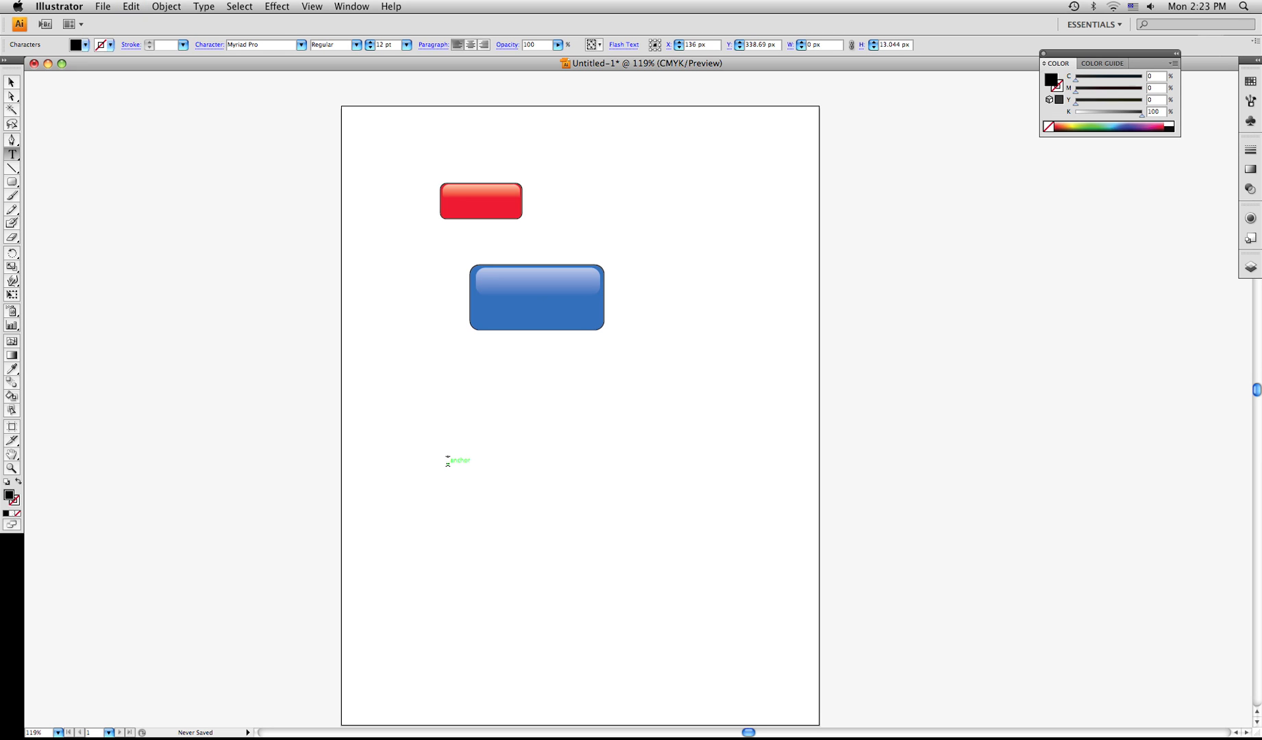
pyautogui.write('Clay')
pyautogui.click(10, 83)
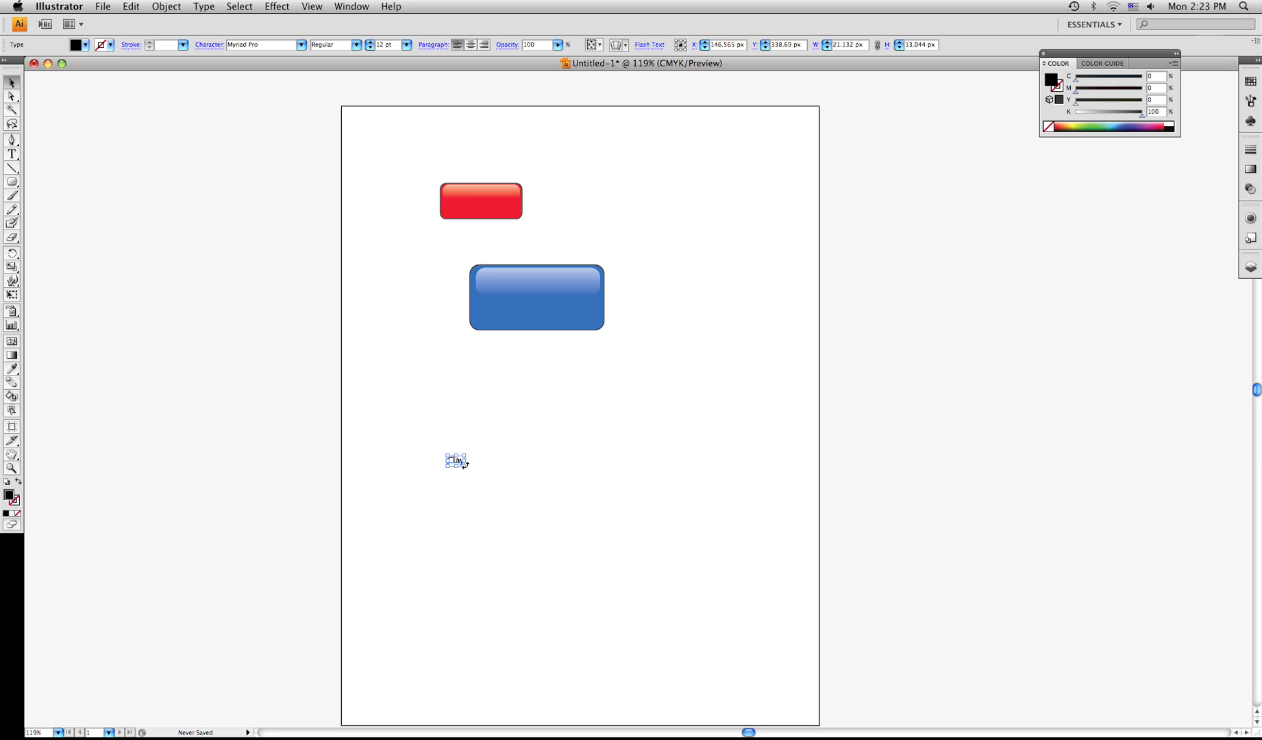
pyautogui.moveTo(464, 469); pyautogui.dragTo(554, 300)
pyautogui.click(651, 317)
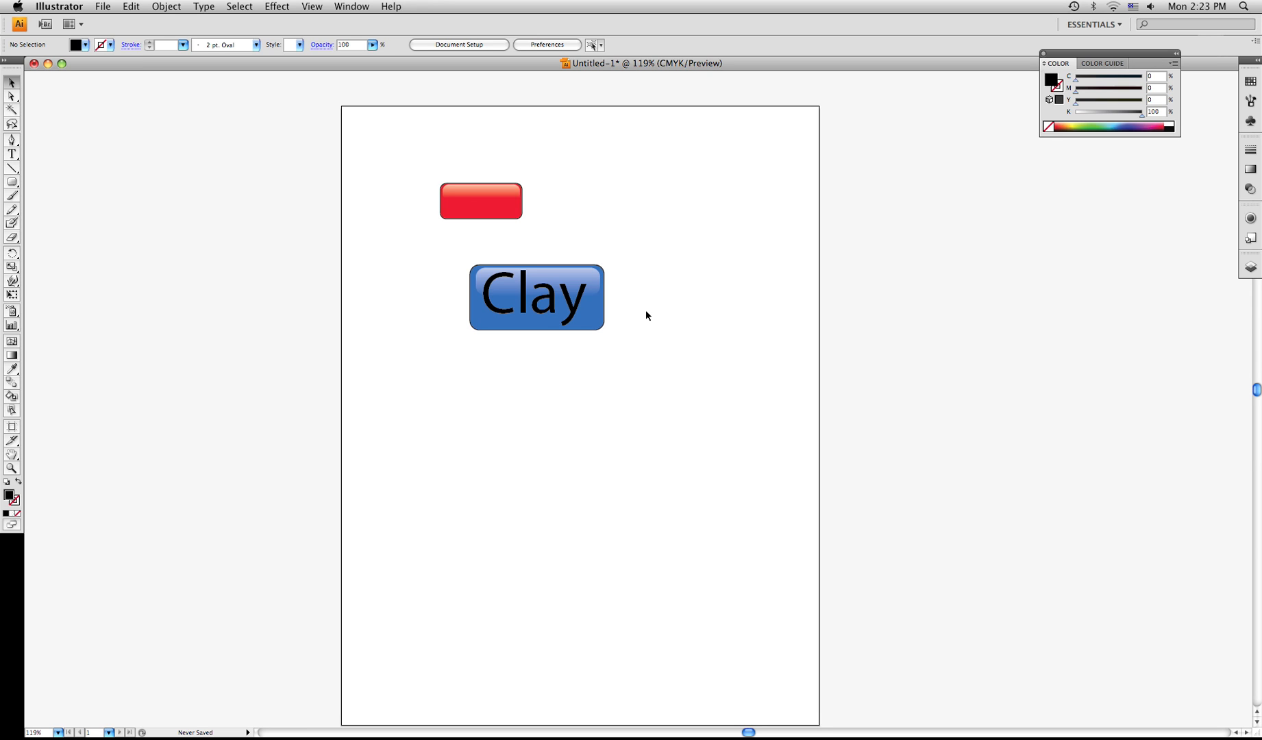
pyautogui.click(498, 308)
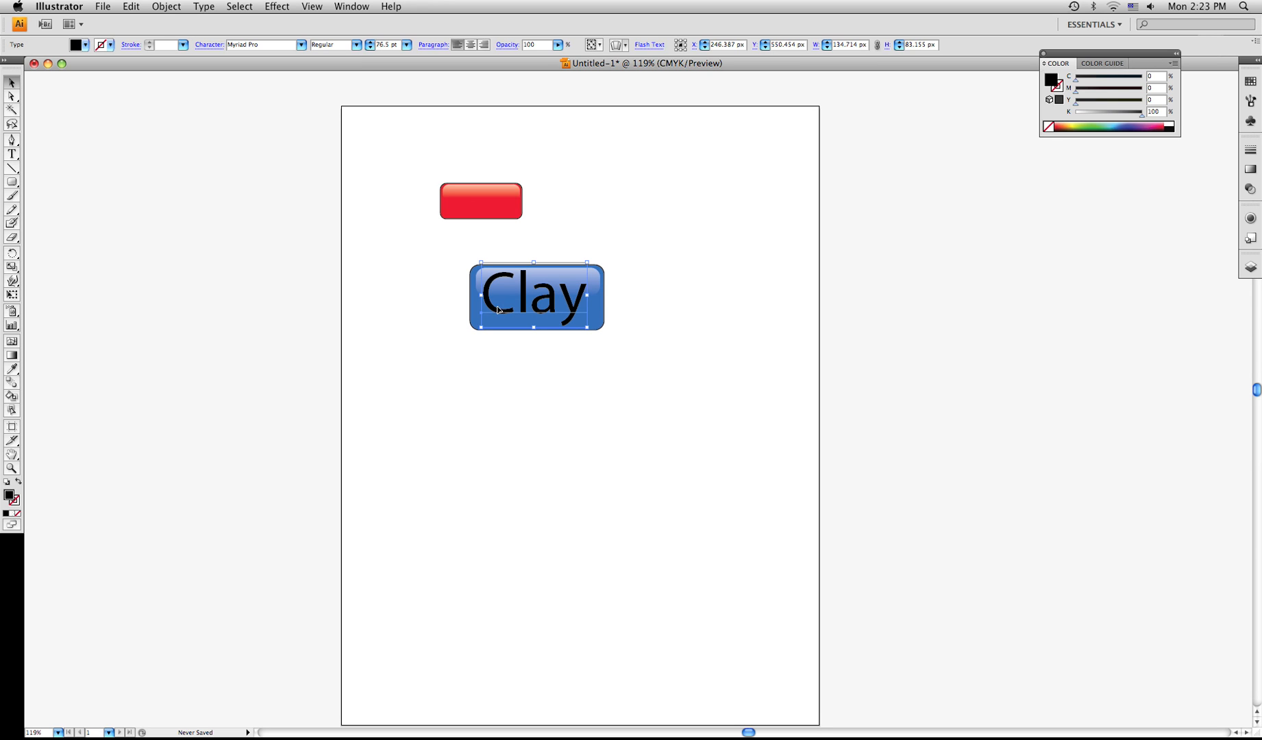
pyautogui.press('Delete')
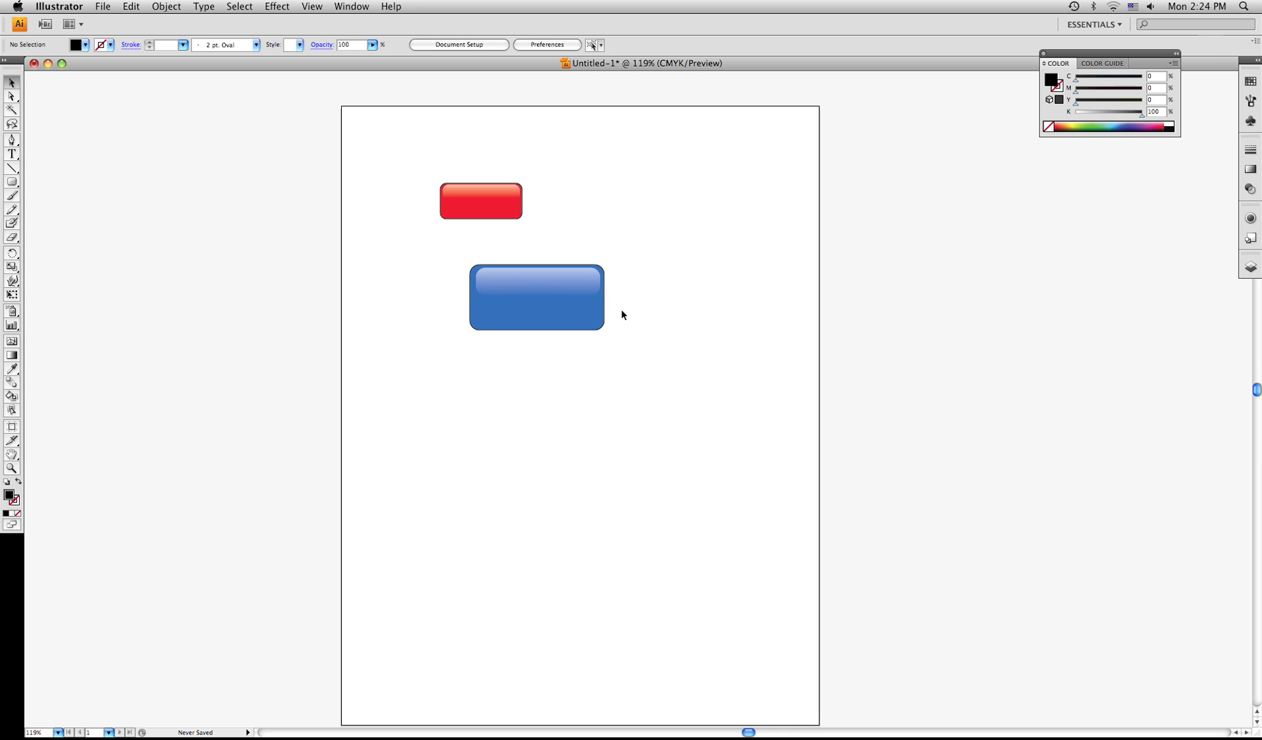
# Stretch the highlight rectangle downward to about 50 px tall and add a stop near the start of its gradient.
pyautogui.click(575, 288)
pyautogui.moveTo(540, 295); pyautogui.dragTo(540, 307)
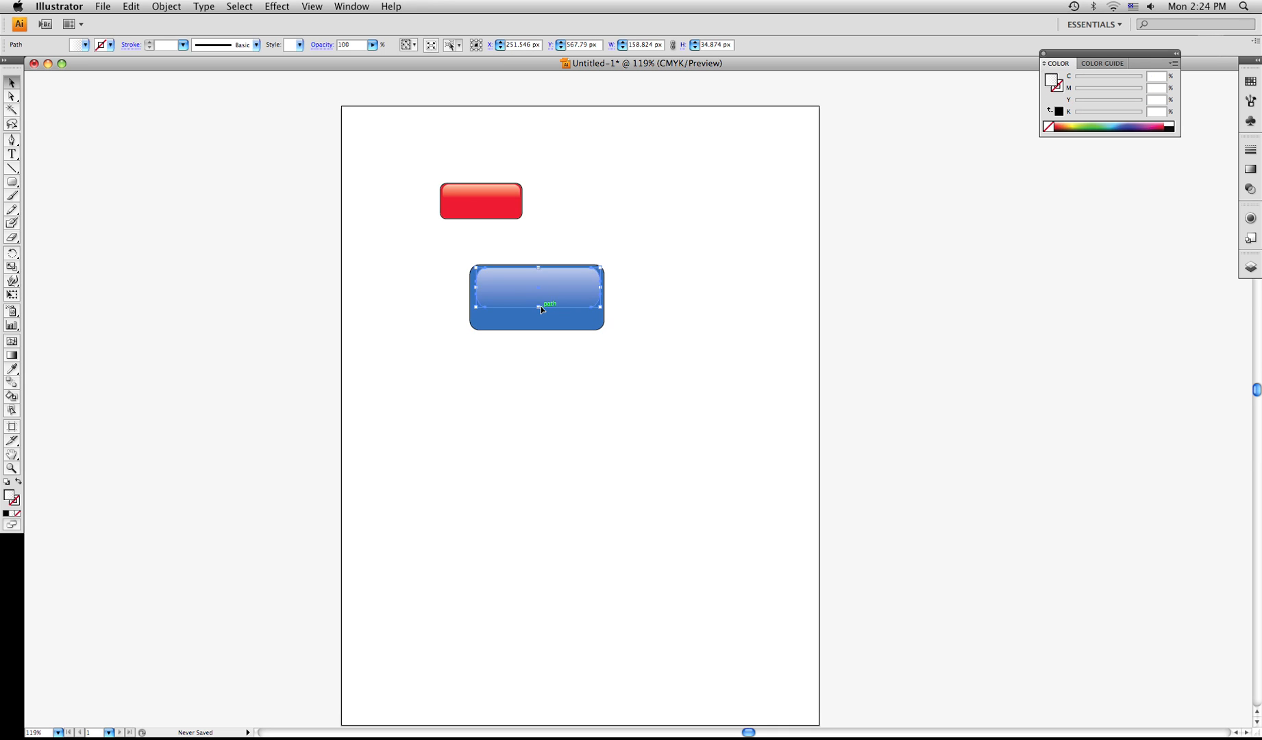
pyautogui.click(11, 356)
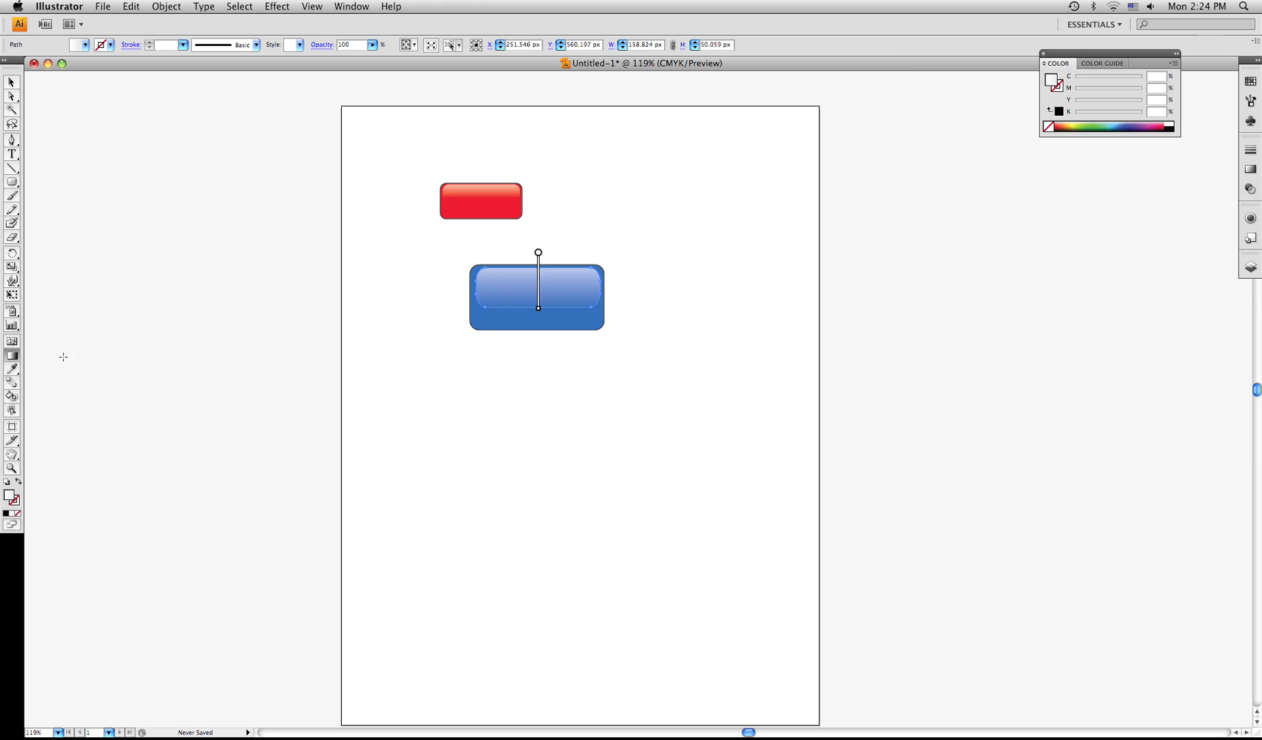
pyautogui.click(542, 265)
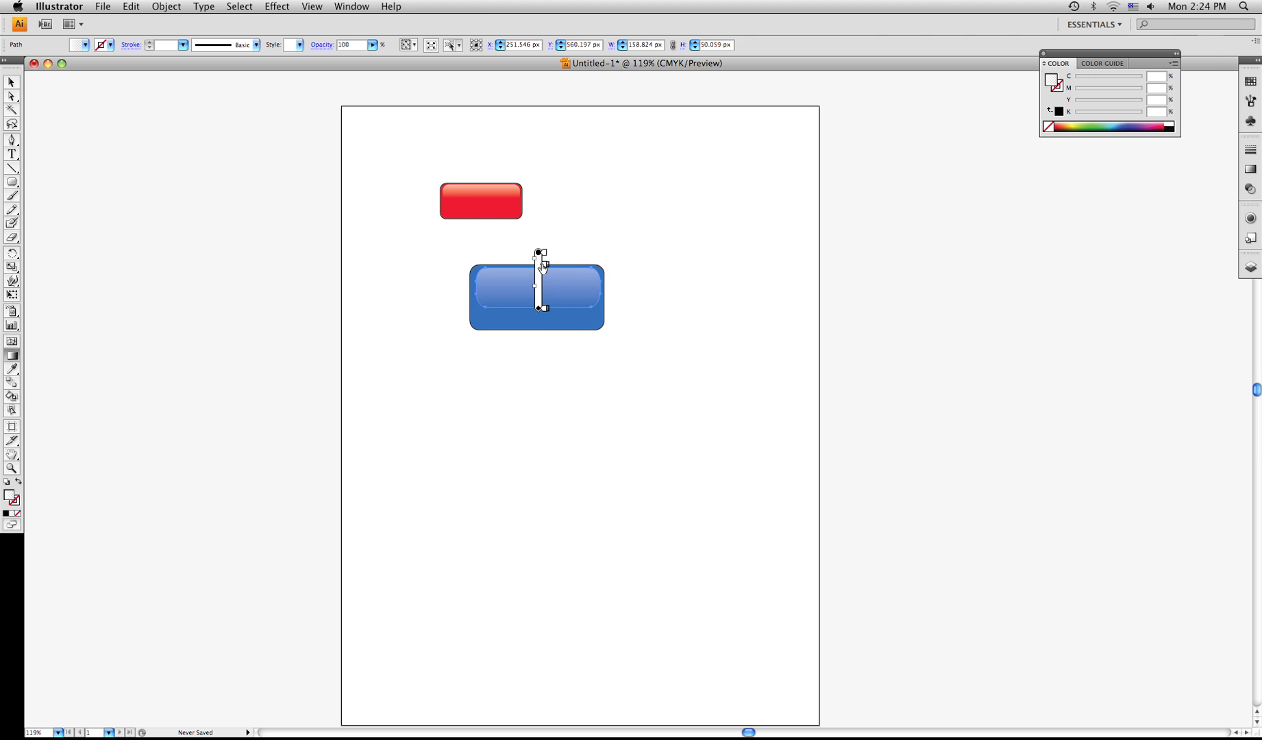
pyautogui.click(584, 237)
pyautogui.press('super+z')
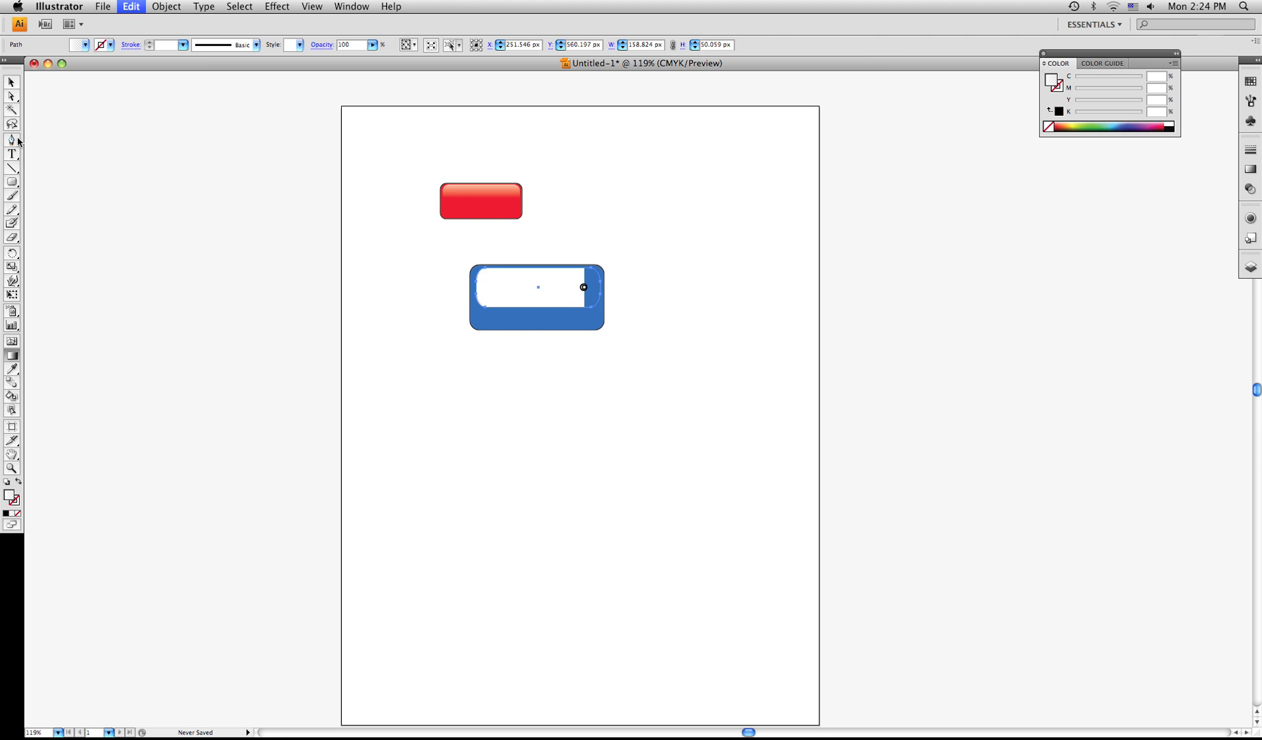
pyautogui.click(463, 107)
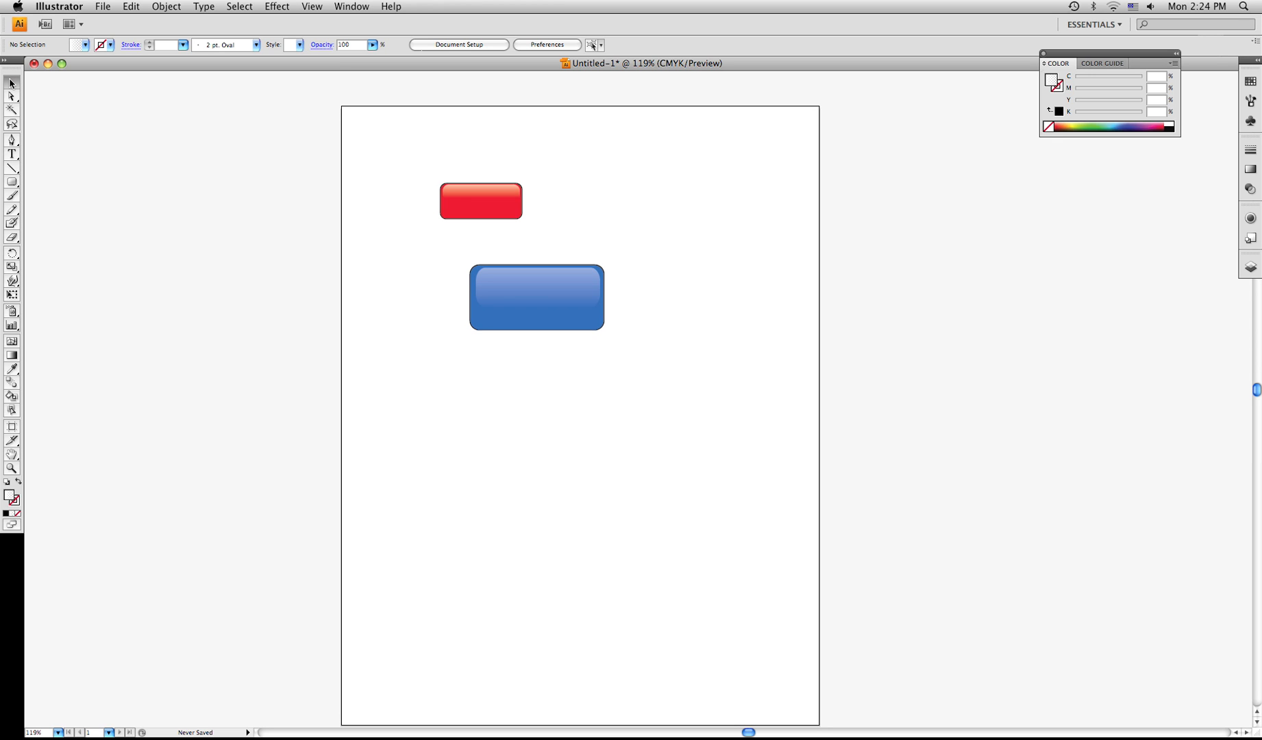
# Move the whole blue button up to the lower right of the red button, and select its highlight.
pyautogui.moveTo(455, 249); pyautogui.dragTo(649, 243)
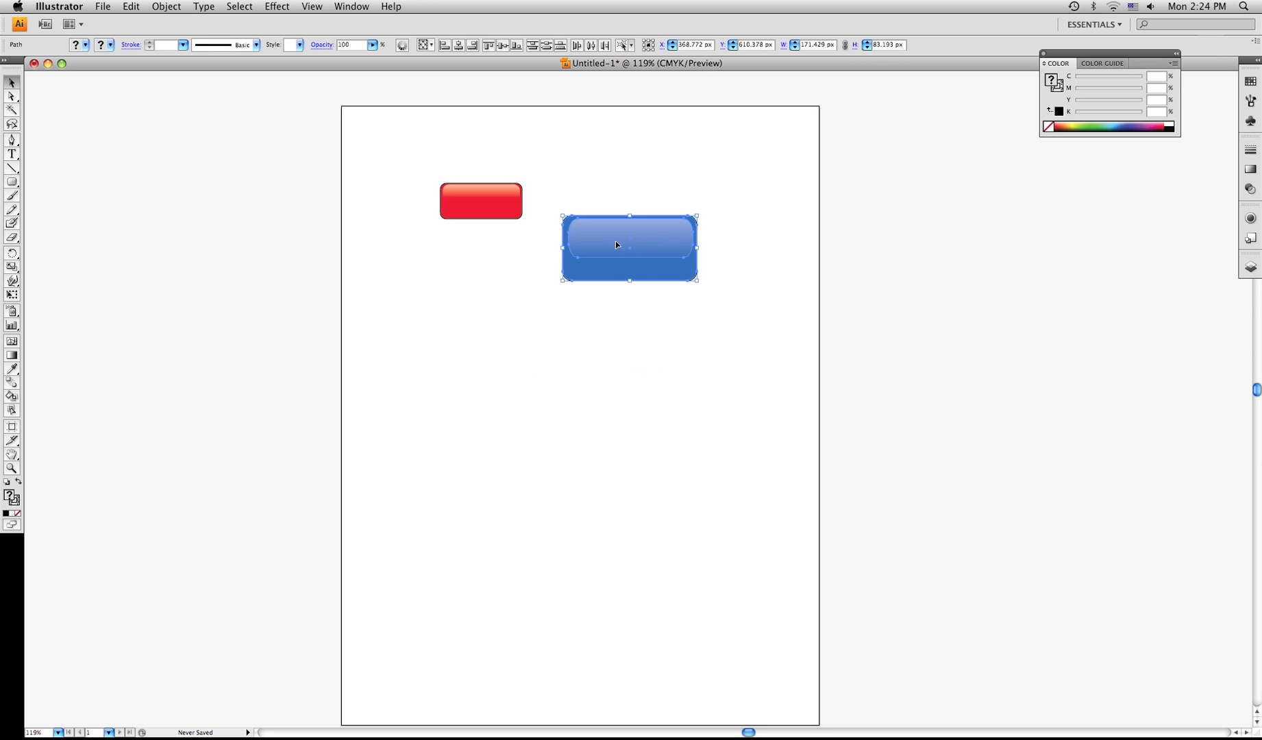
pyautogui.click(623, 299)
pyautogui.click(669, 247)
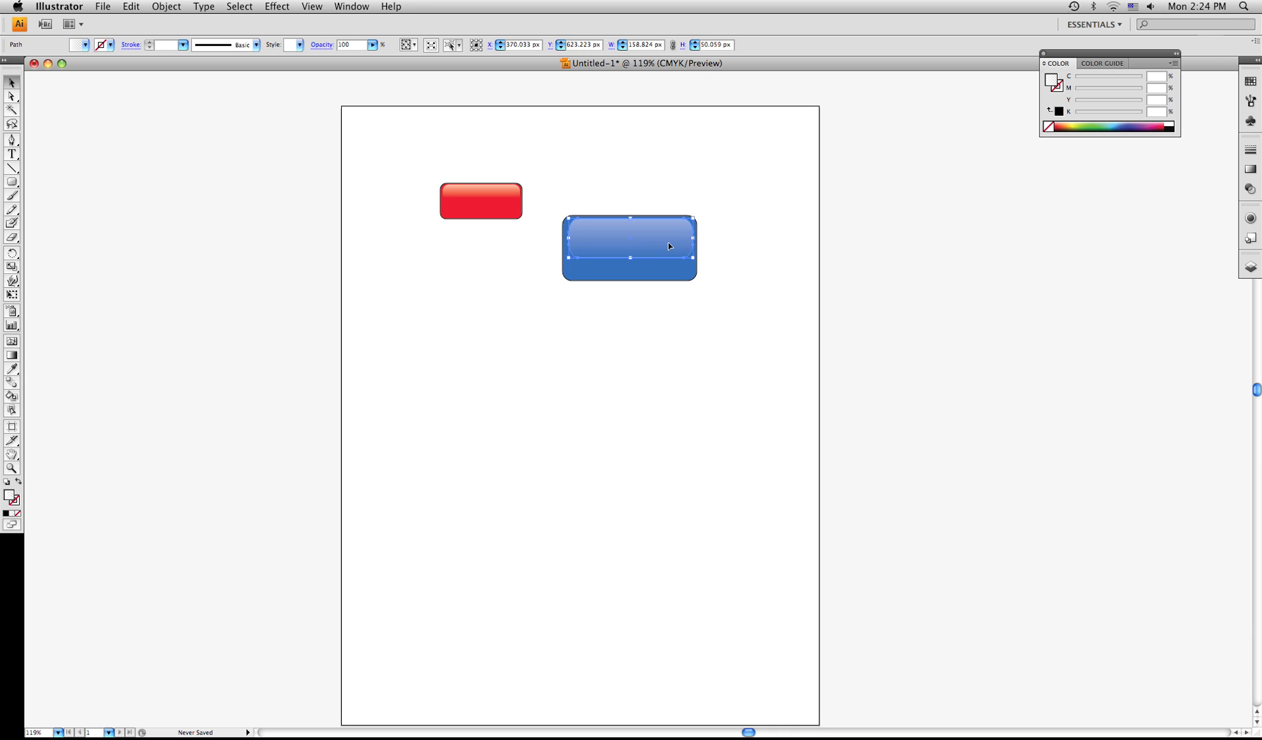
# Change the fill of the button's blue base rectangle to black.
pyautogui.click(639, 270)
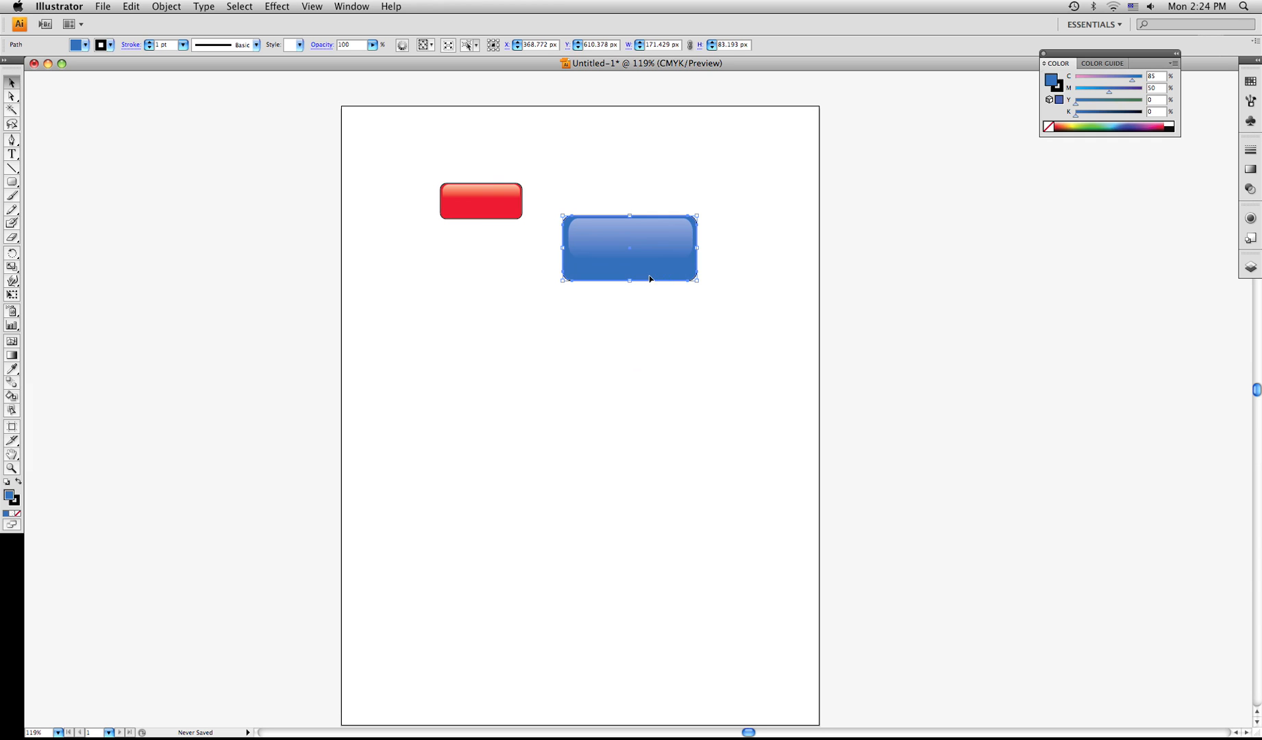
pyautogui.click(77, 45)
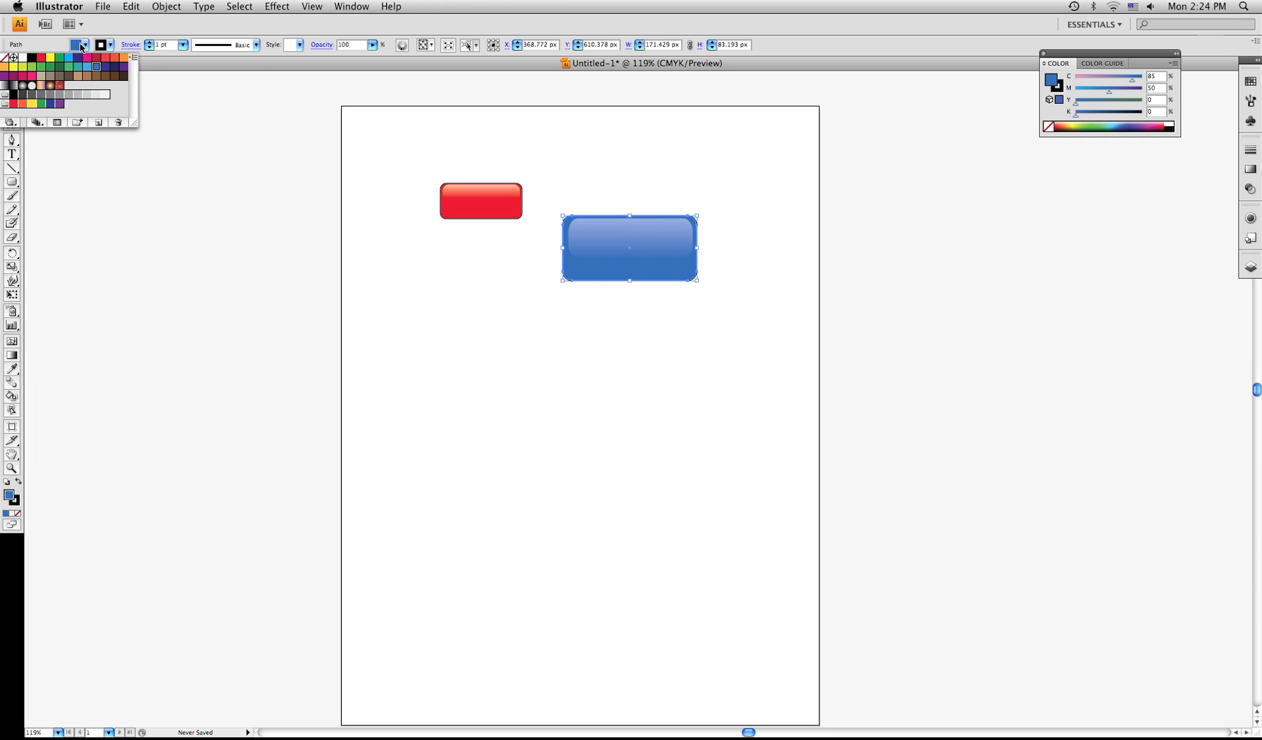
pyautogui.click(31, 58)
pyautogui.click(289, 152)
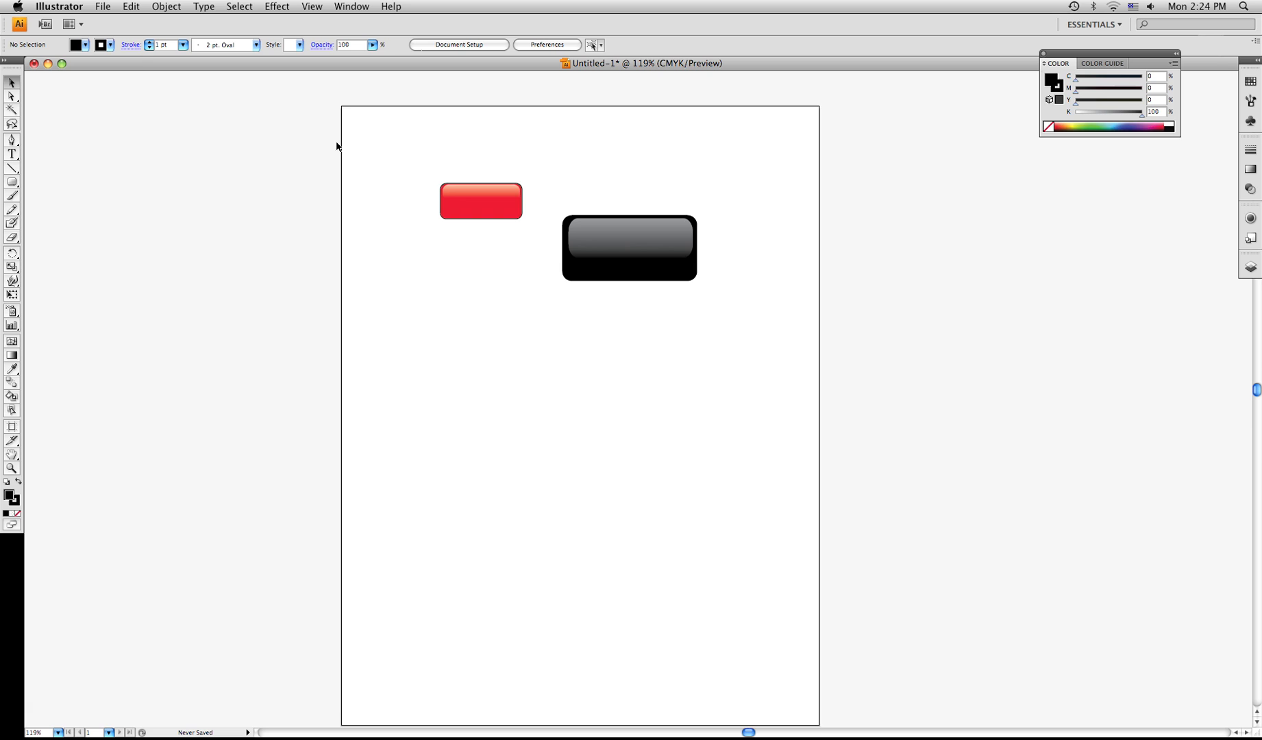